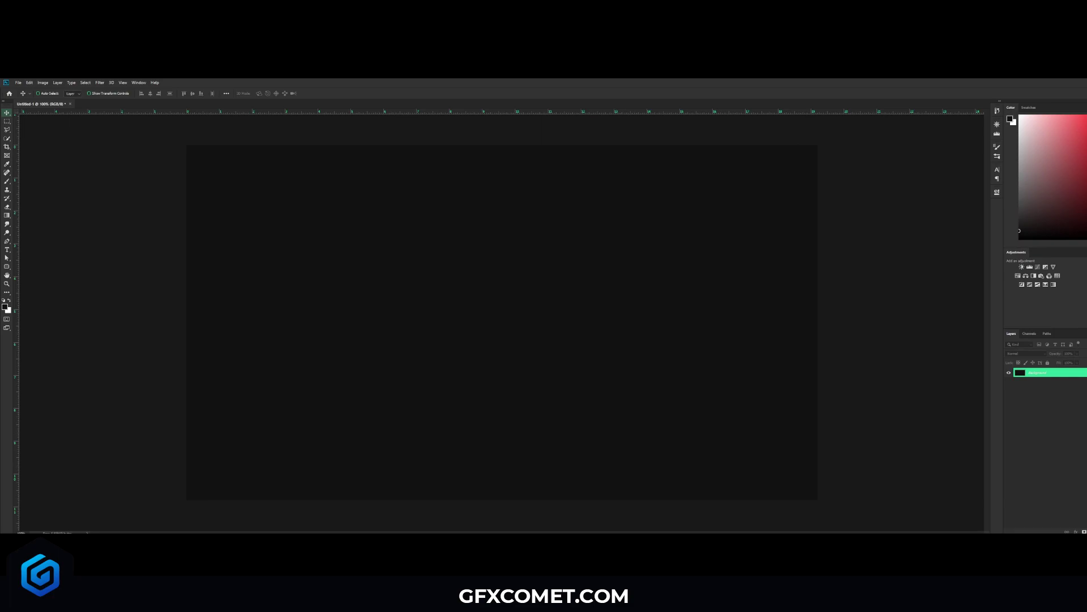
Draw a white, strokeless rounded rectangle about 1120 by 80 px with fully rounded ends, centred on the canvas.
key(ctrl+shift+alt+n)
click(6, 266)
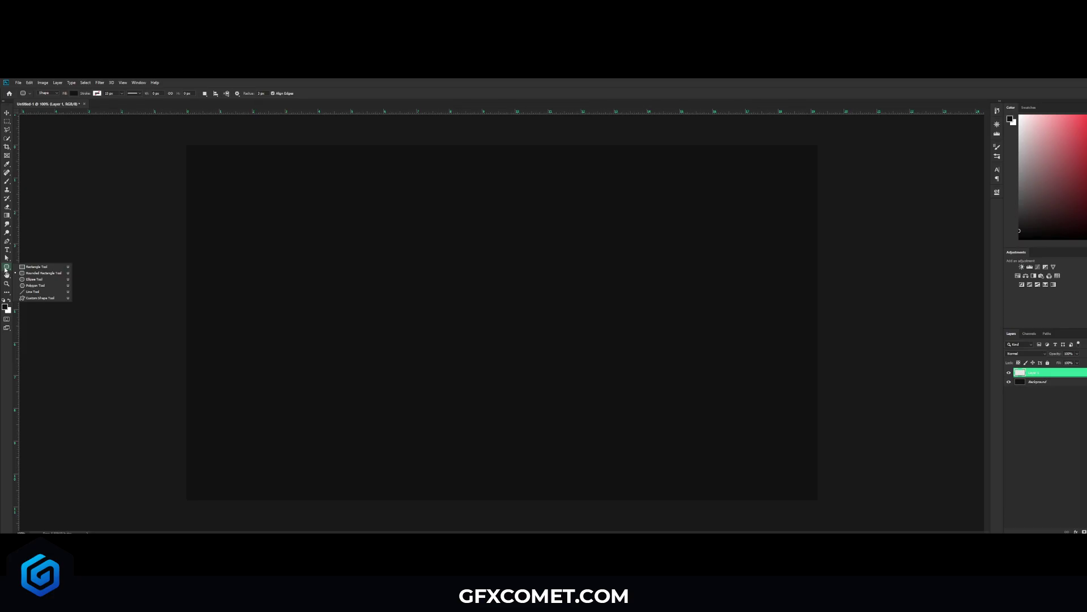
click(44, 273)
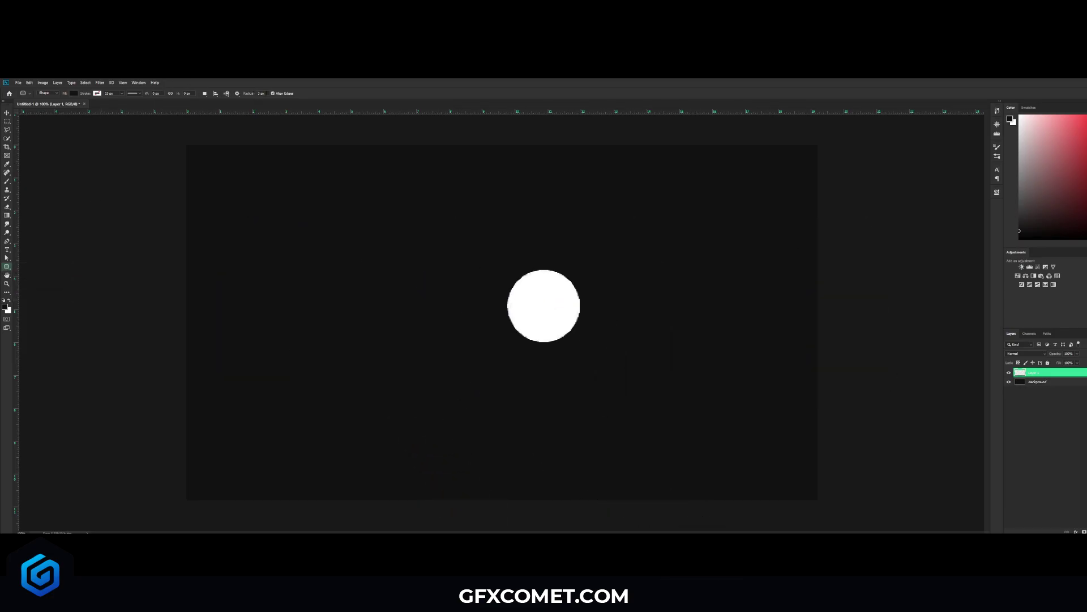
click(245, 92)
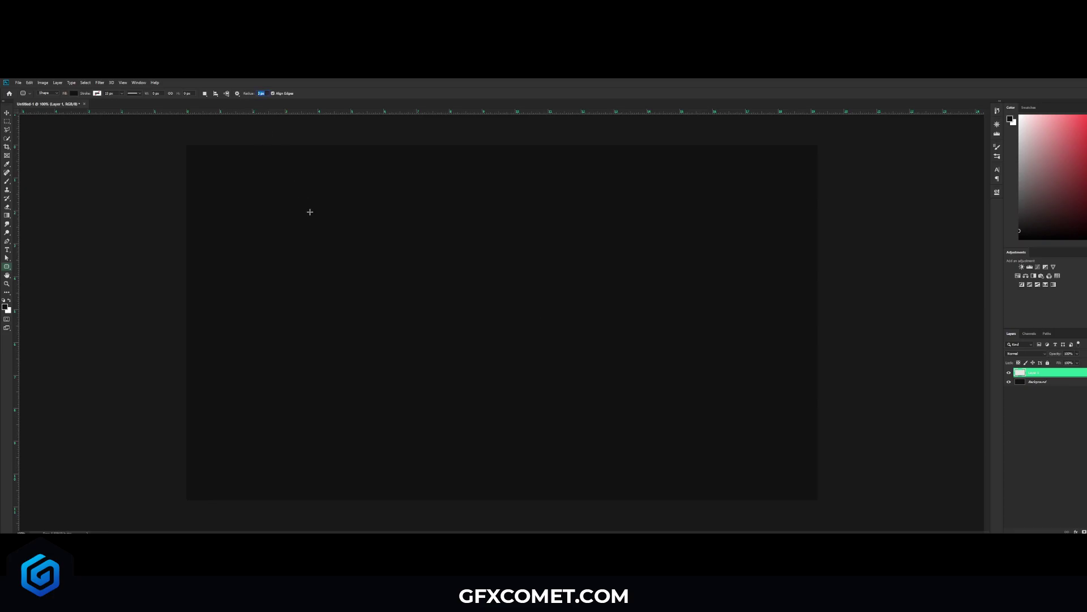
text(30)
key(Return)
click(74, 92)
click(42, 128)
click(97, 93)
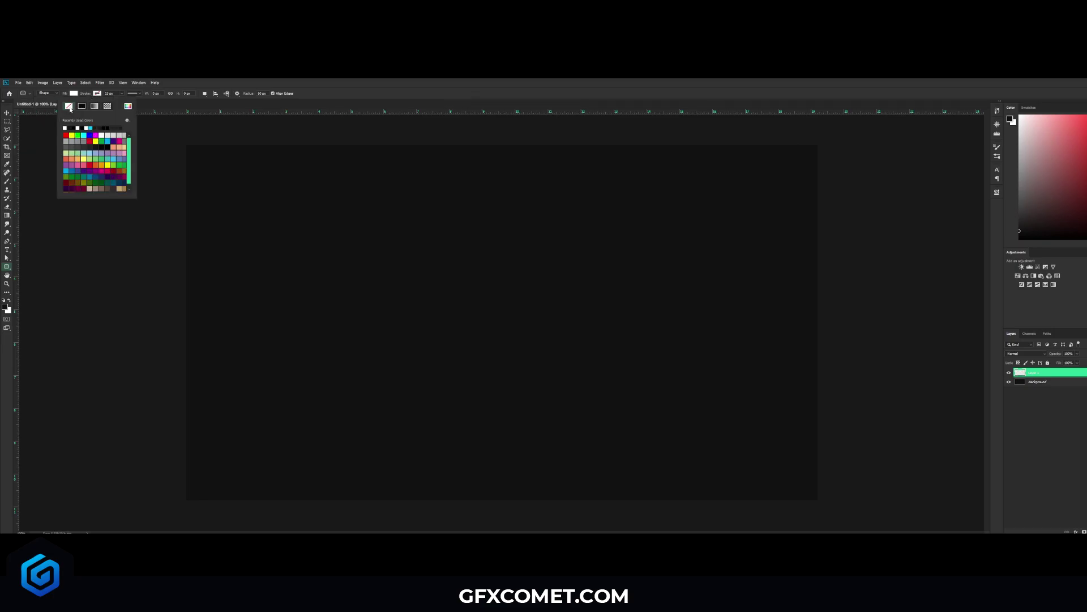
click(363, 97)
drag(311, 305, 677, 331)
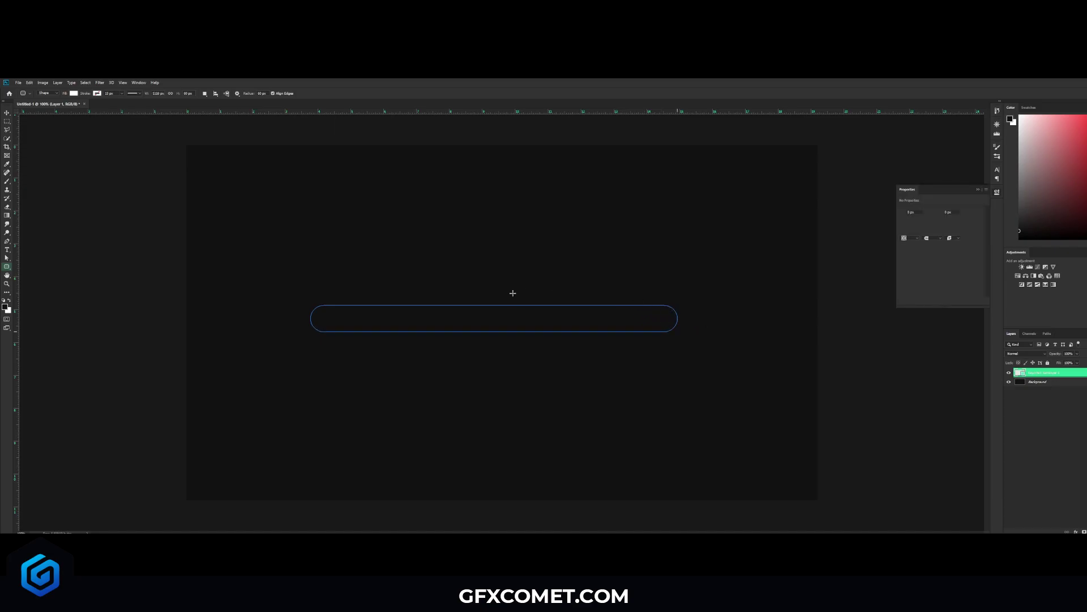
key(v)
drag(569, 314, 583, 304)
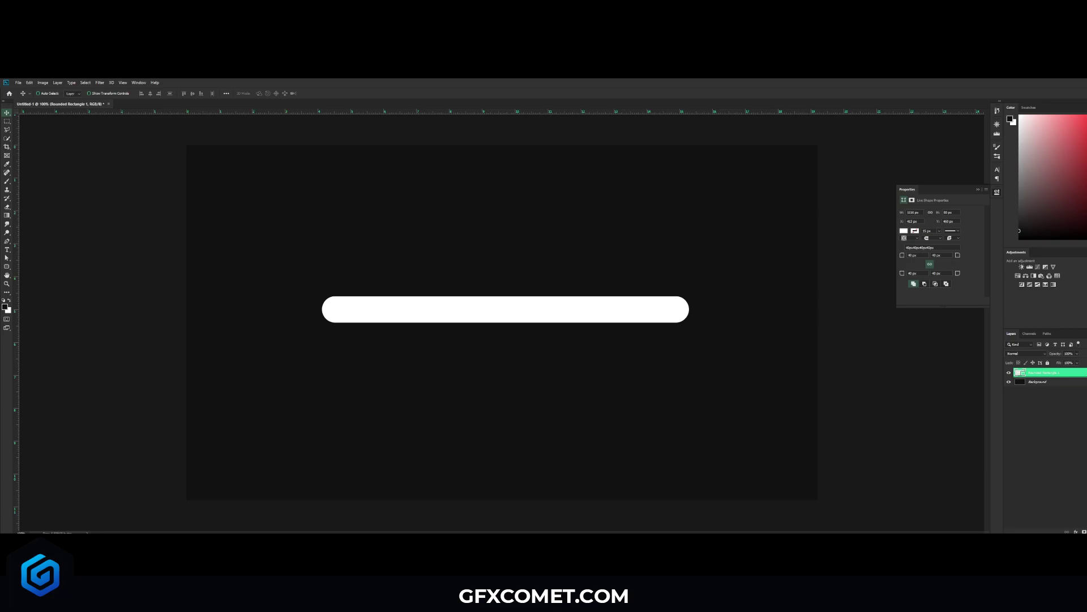
Add an unreversed Gradient Overlay to the rounded rectangle layer and set its start colour stop to #232323.
right_click(1068, 374)
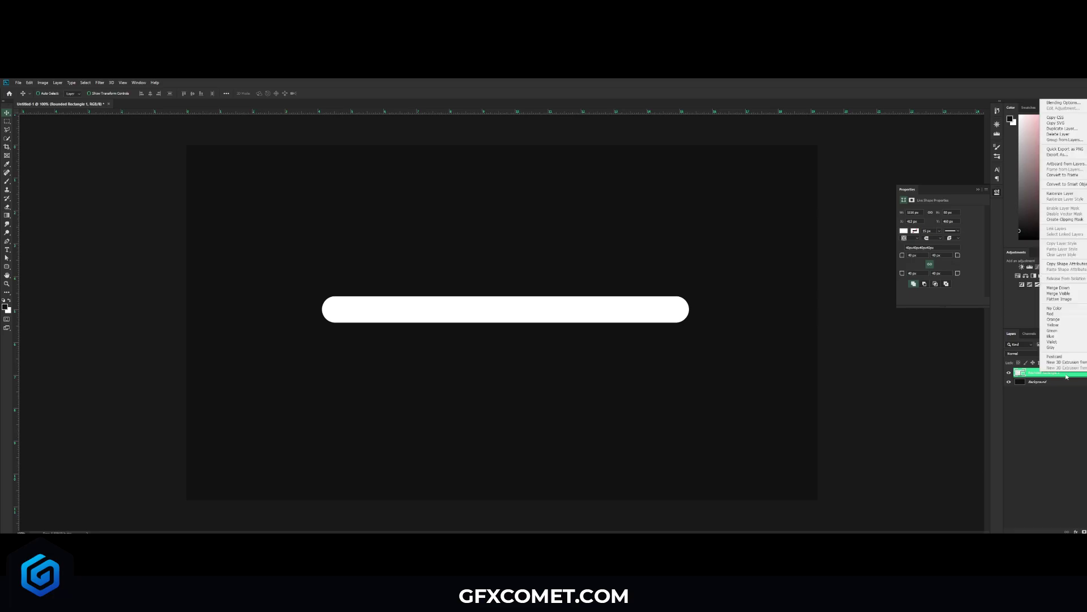
click(1075, 103)
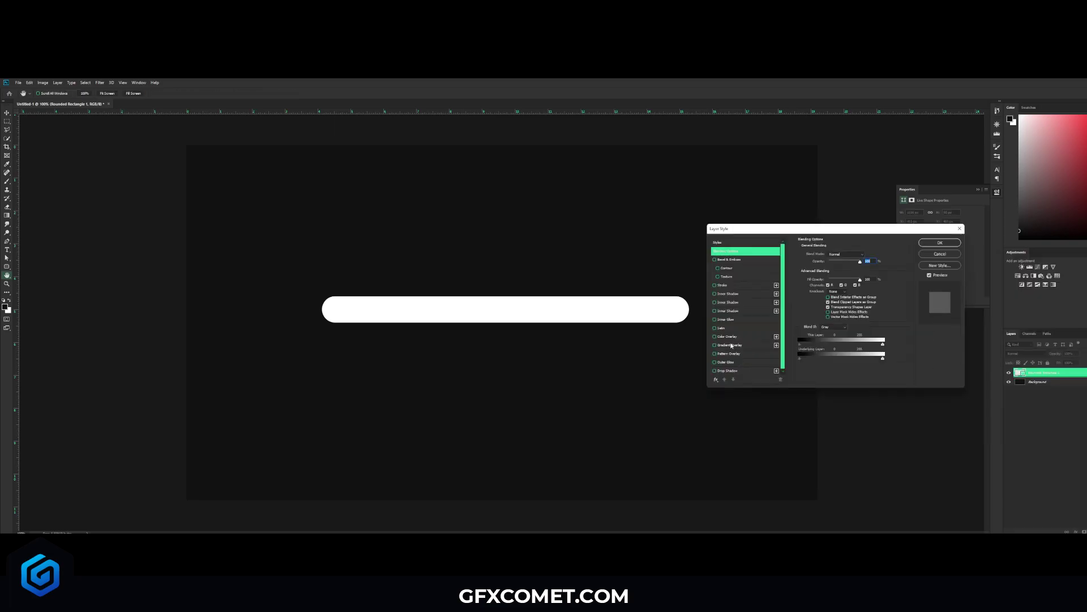
click(731, 345)
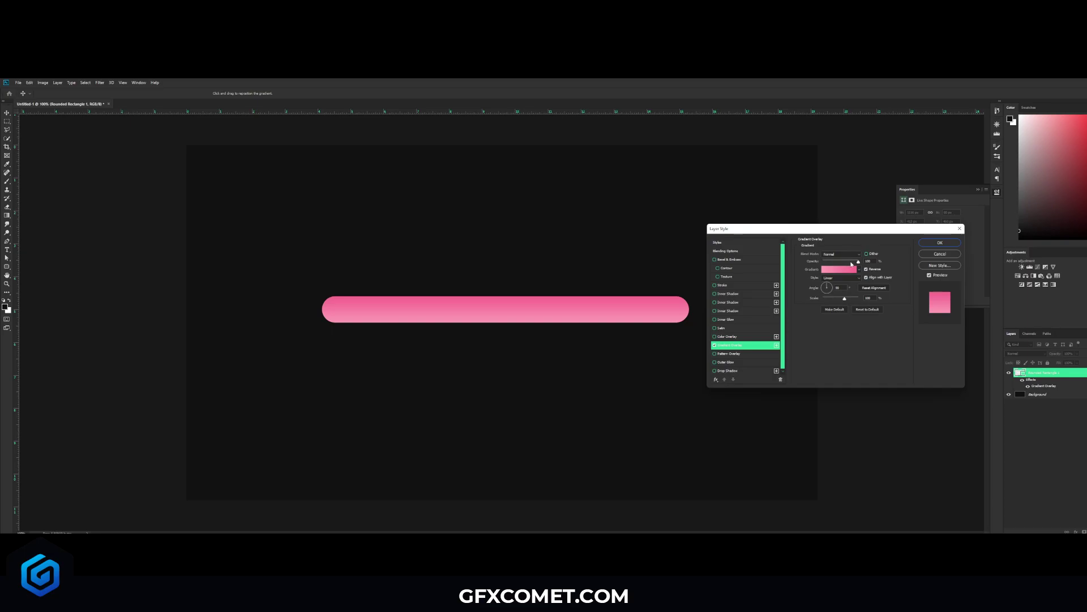
click(867, 270)
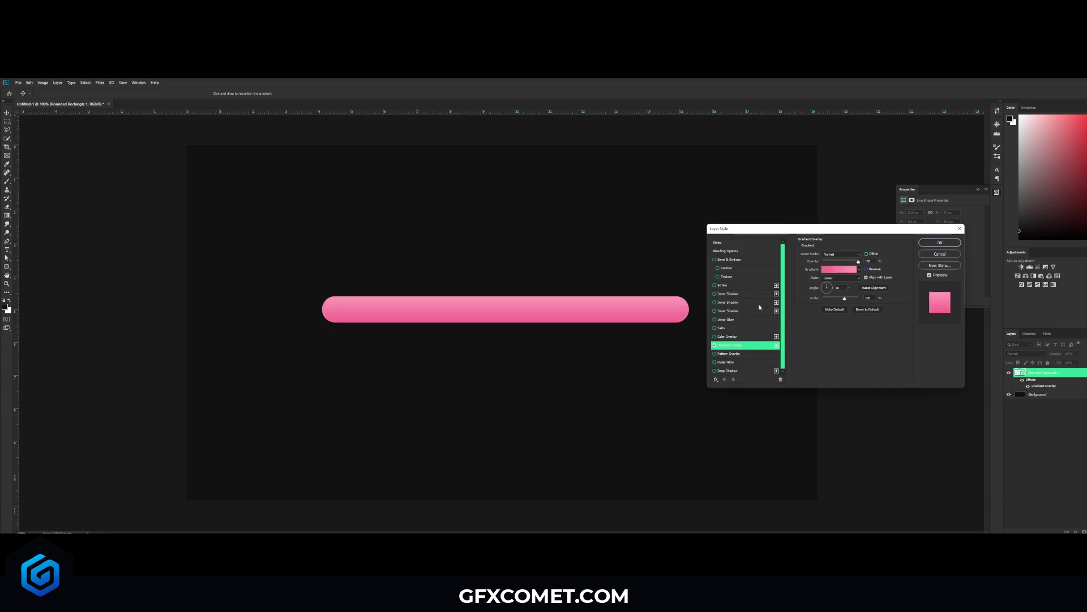
click(831, 272)
double_click(713, 365)
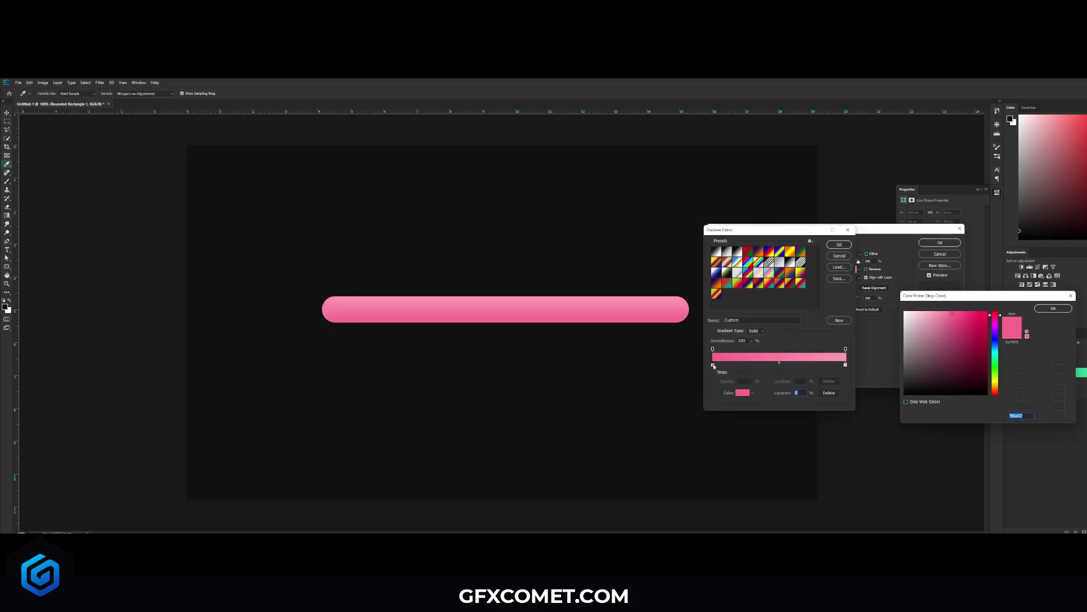
click(904, 384)
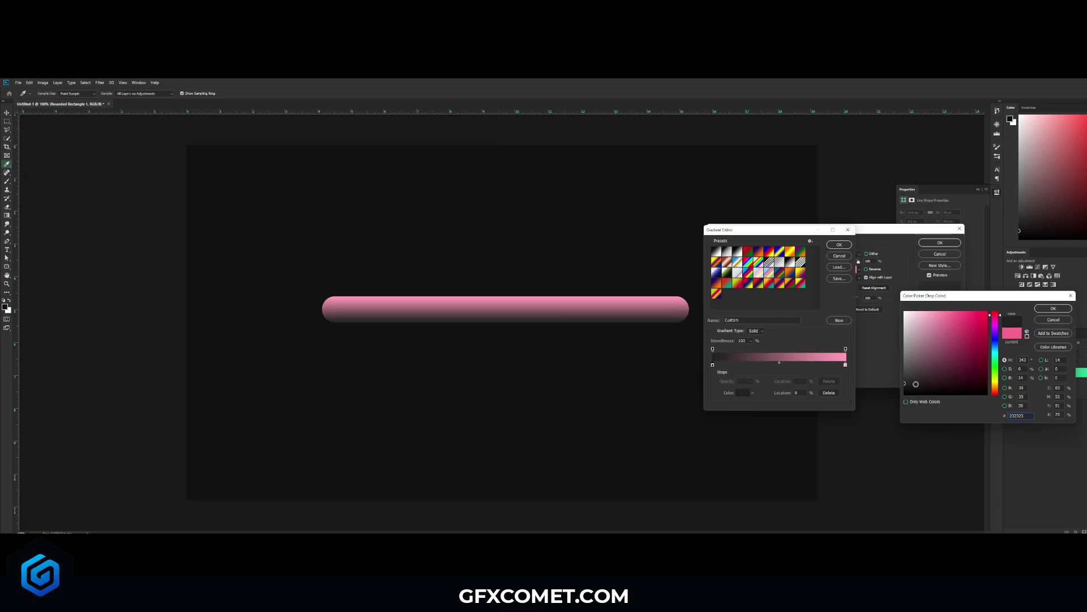
click(1048, 313)
Set the end colour stop of the bar's gradient to #1a1a1a and accept the gradient.
double_click(846, 365)
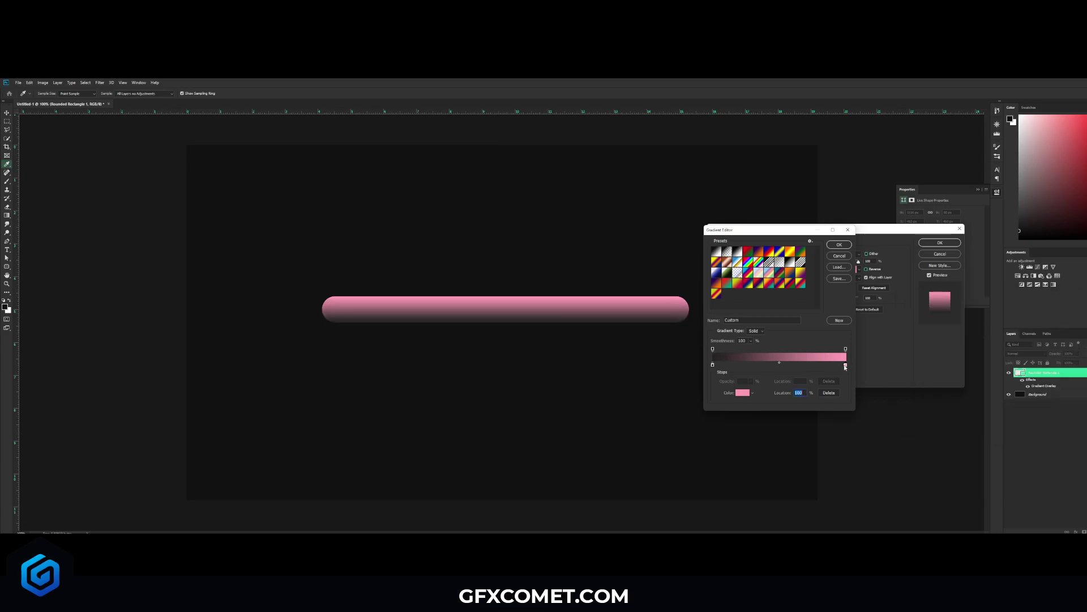
click(904, 385)
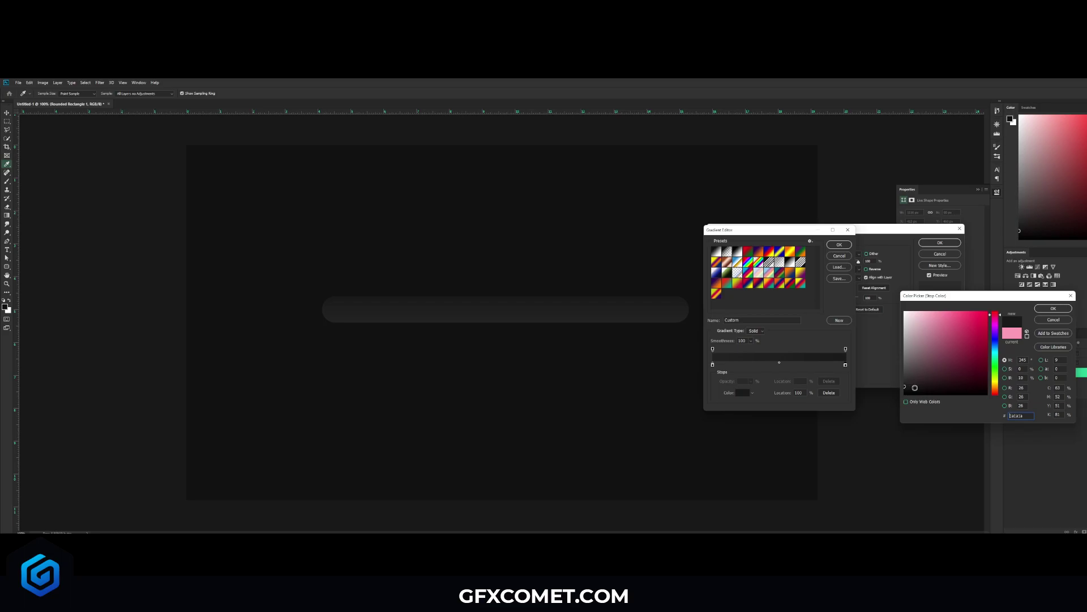
click(905, 386)
key(Return)
click(838, 246)
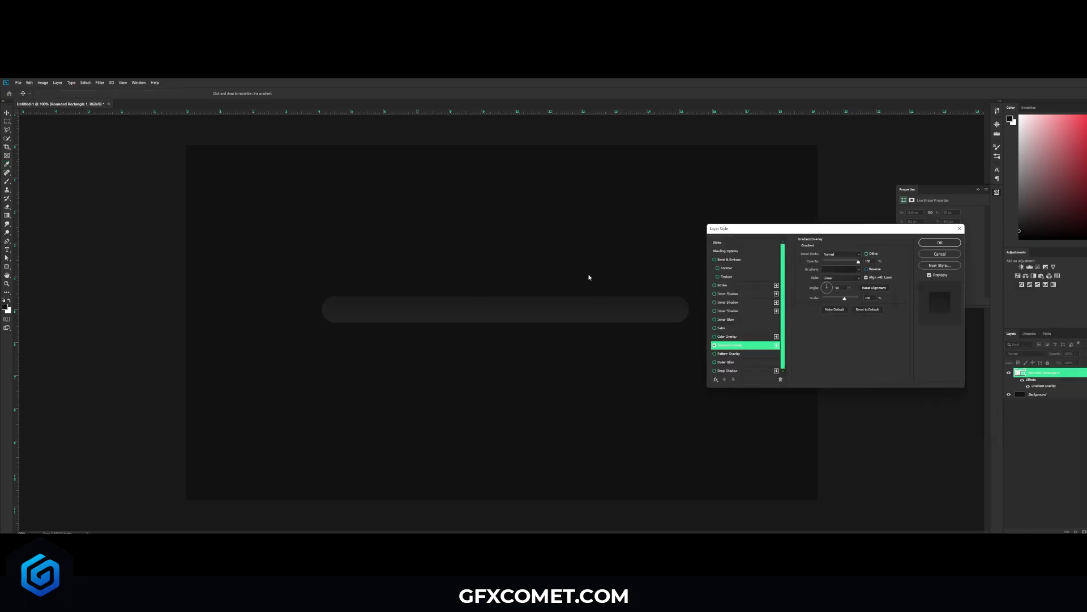
Add an outside Stroke in #333333 to the bar and apply the layer style.
click(714, 286)
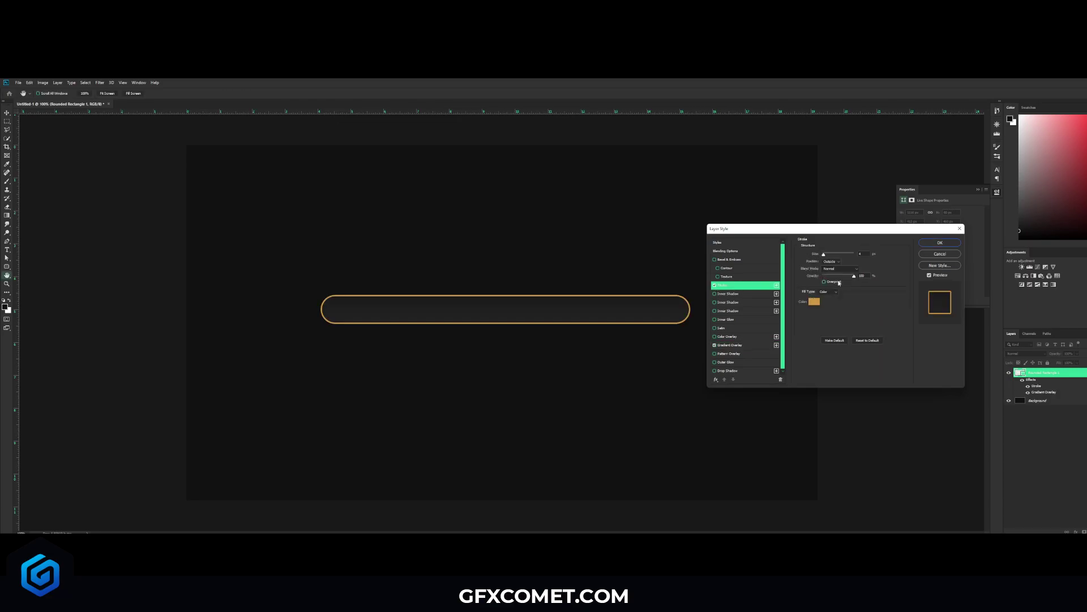
click(818, 301)
mouse_move(963, 335)
mouse_down()
mouse_move(866, 355)
mouse_move(924, 375)
mouse_move(909, 375)
mouse_move(918, 385)
mouse_move(891, 380)
mouse_up()
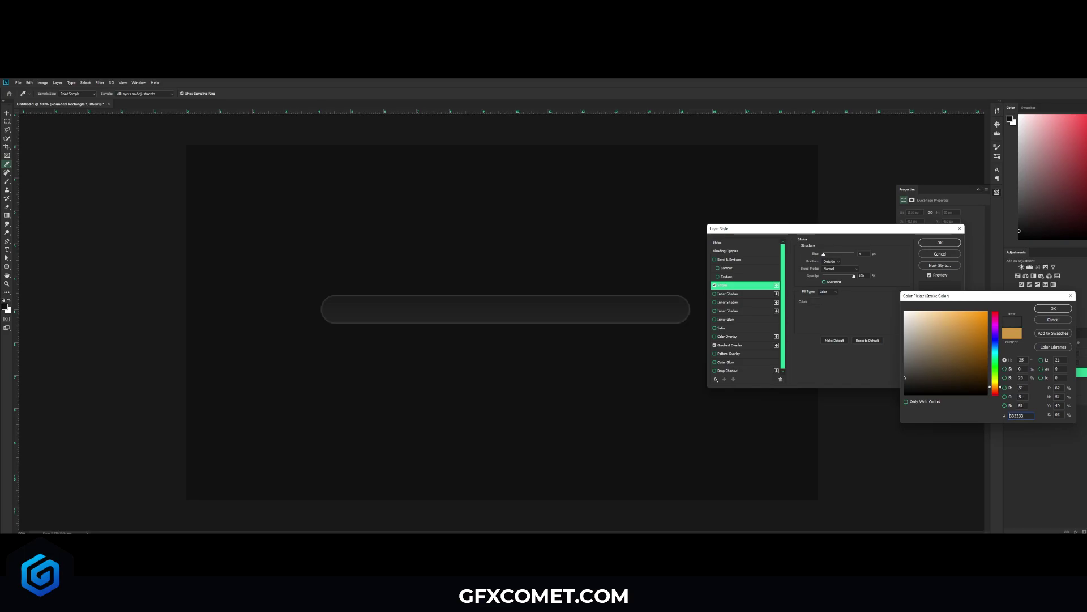
click(1054, 308)
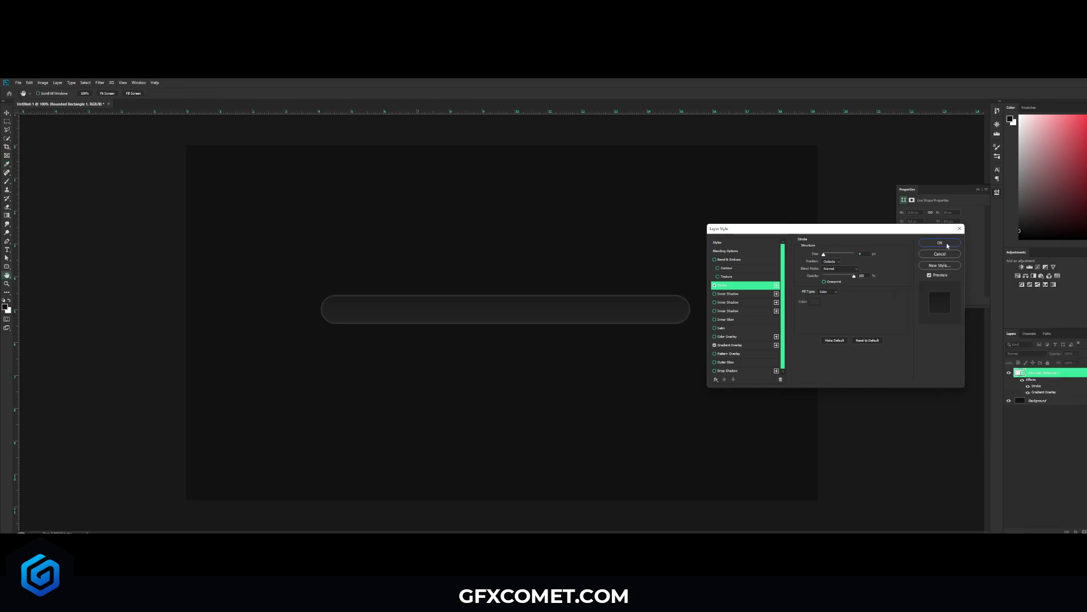
click(940, 243)
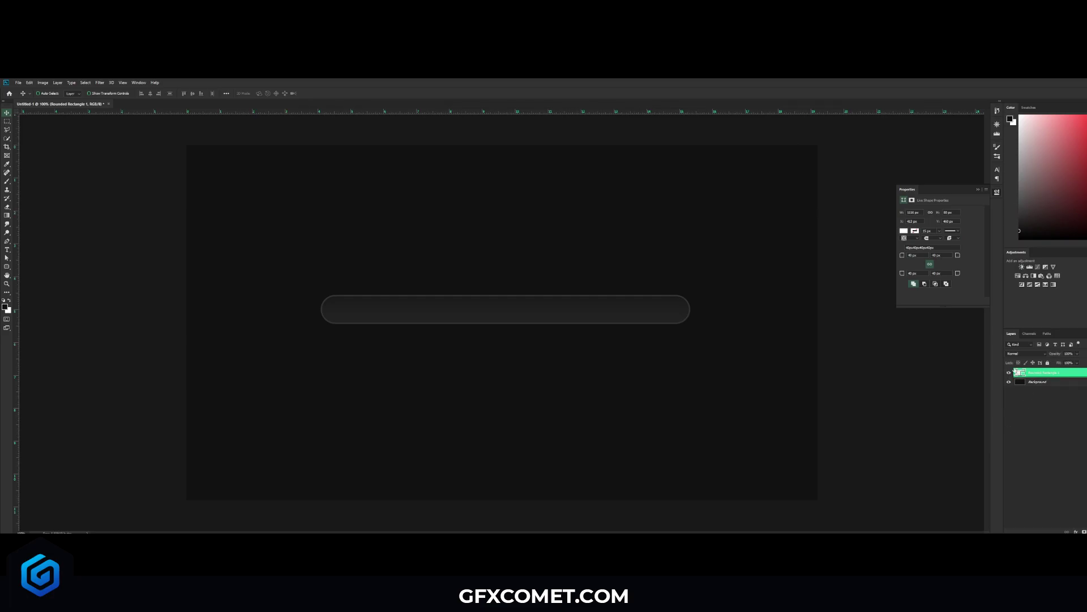
Duplicate the bar's layer and remove all layer effects from the copy.
key(ctrl+j)
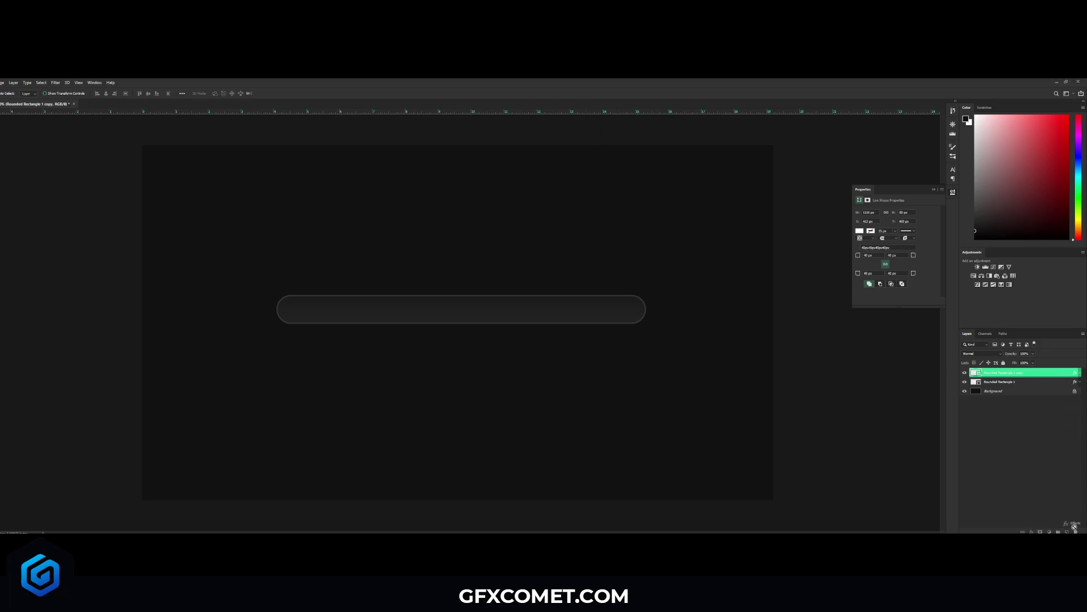
drag(1076, 531, 1076, 531)
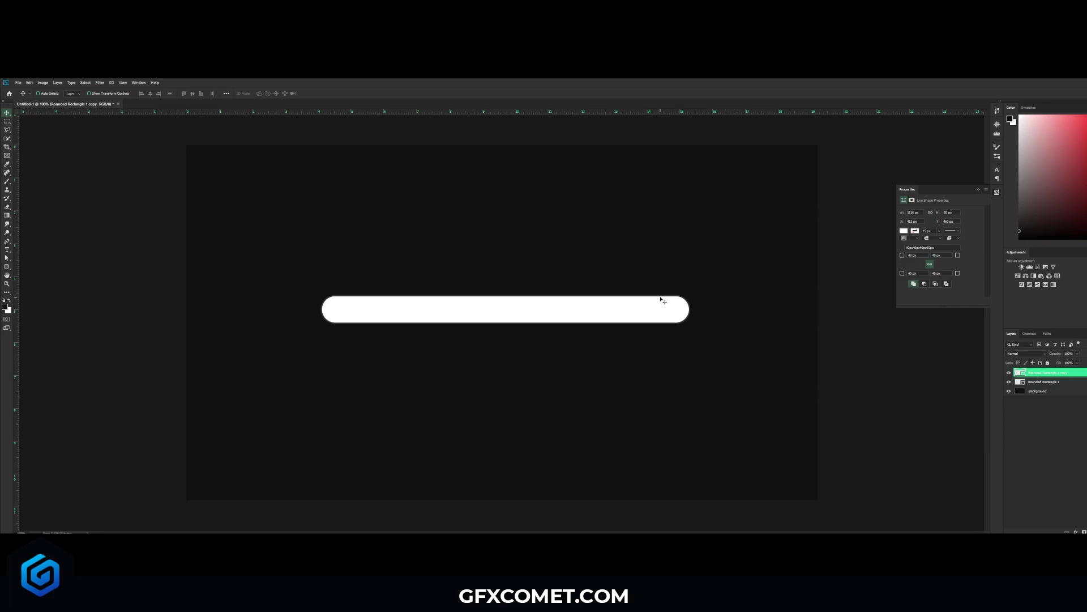
Shorten the white copy from its right end to about two thirds of the full bar's width.
key(ctrl+plus)
key(ctrl+t)
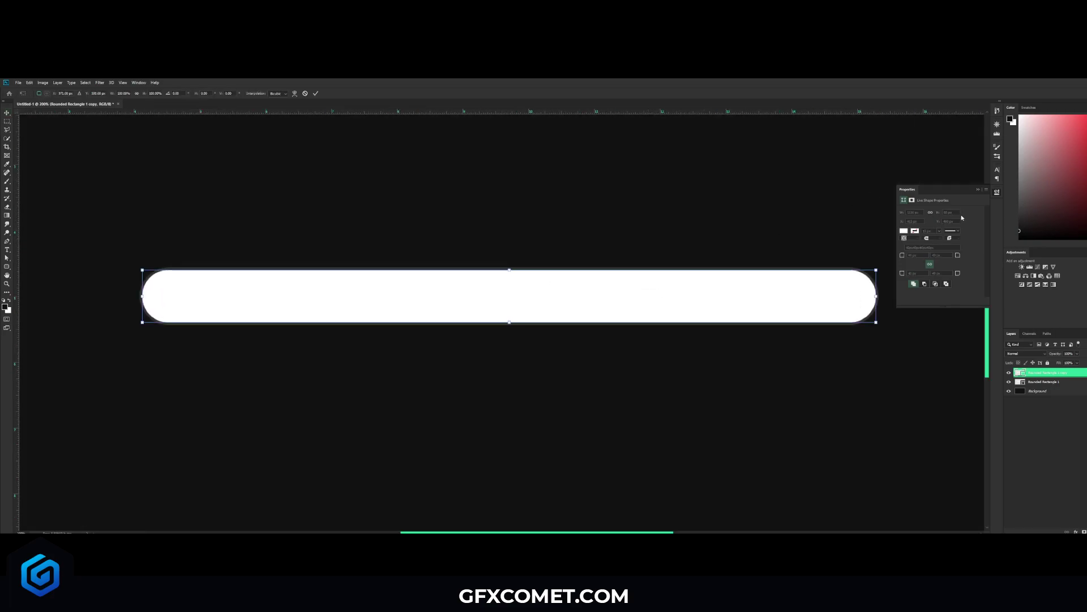
click(977, 190)
drag(875, 296, 615, 301)
key(Return)
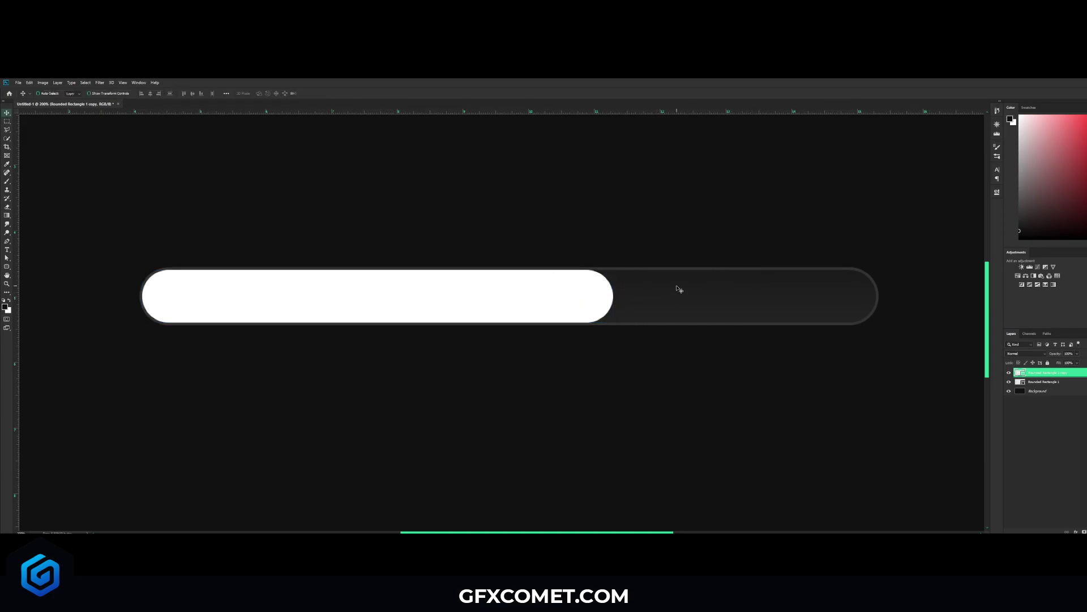
key(ctrl+minus)
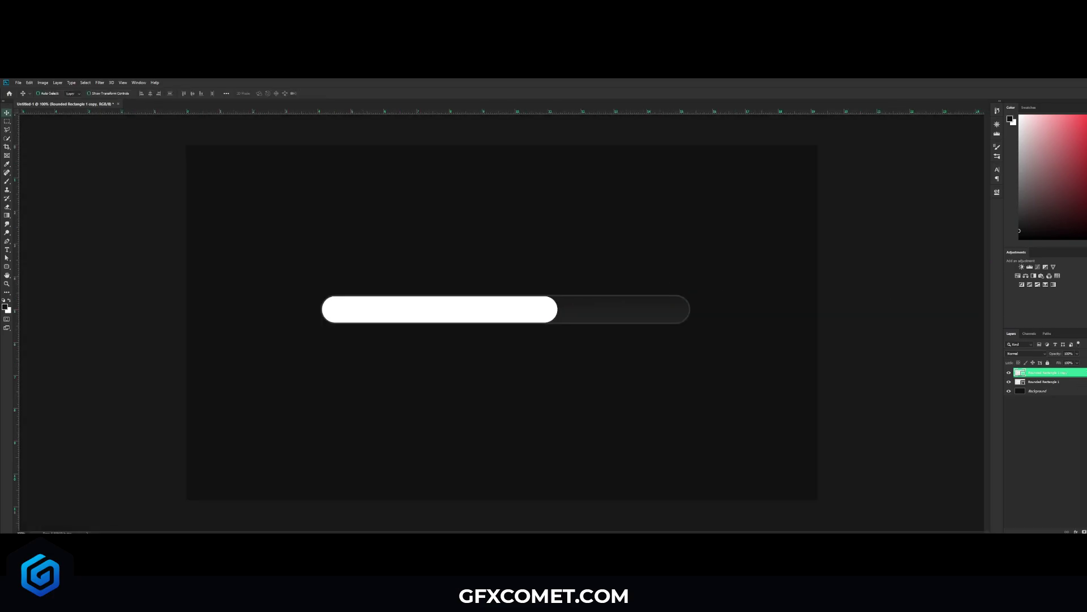
Add a Gradient Overlay to the shortened bar copy and set its start colour stop to blue #2e91d7.
right_click(1039, 372)
click(1051, 100)
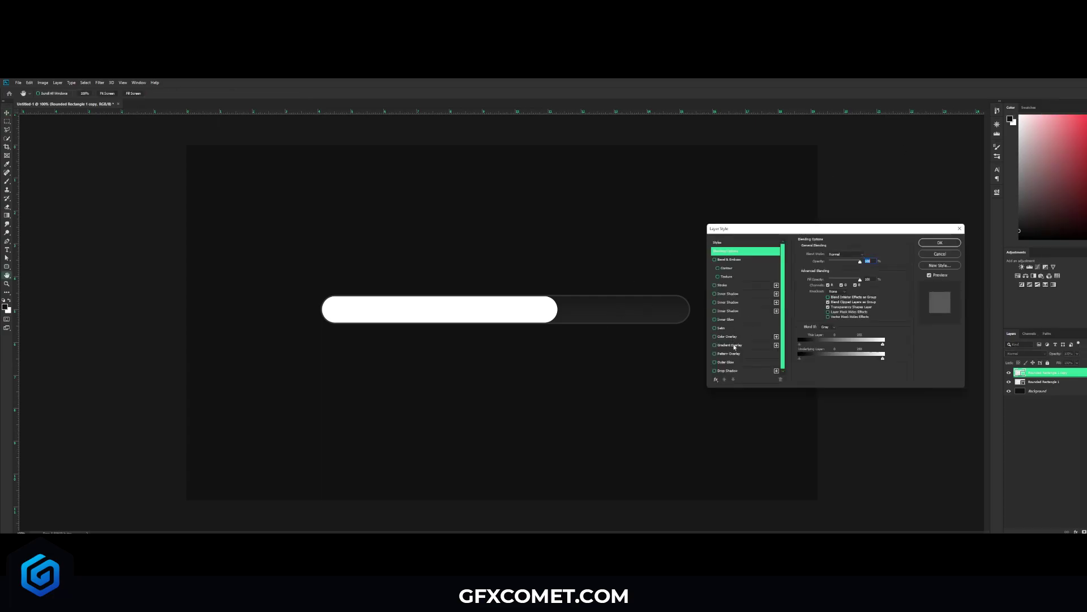
click(735, 345)
click(835, 268)
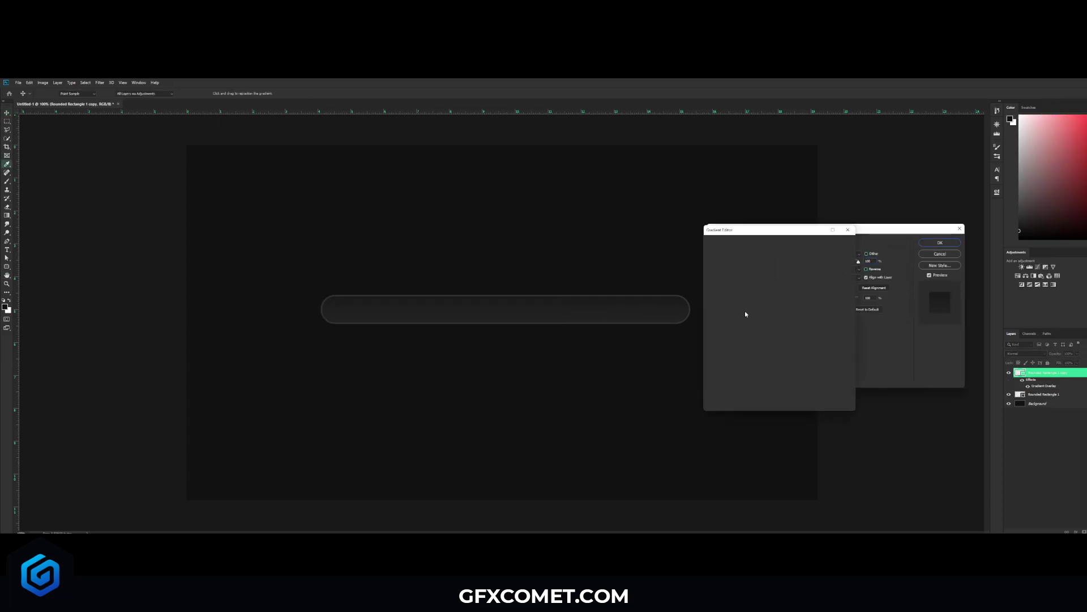
double_click(713, 365)
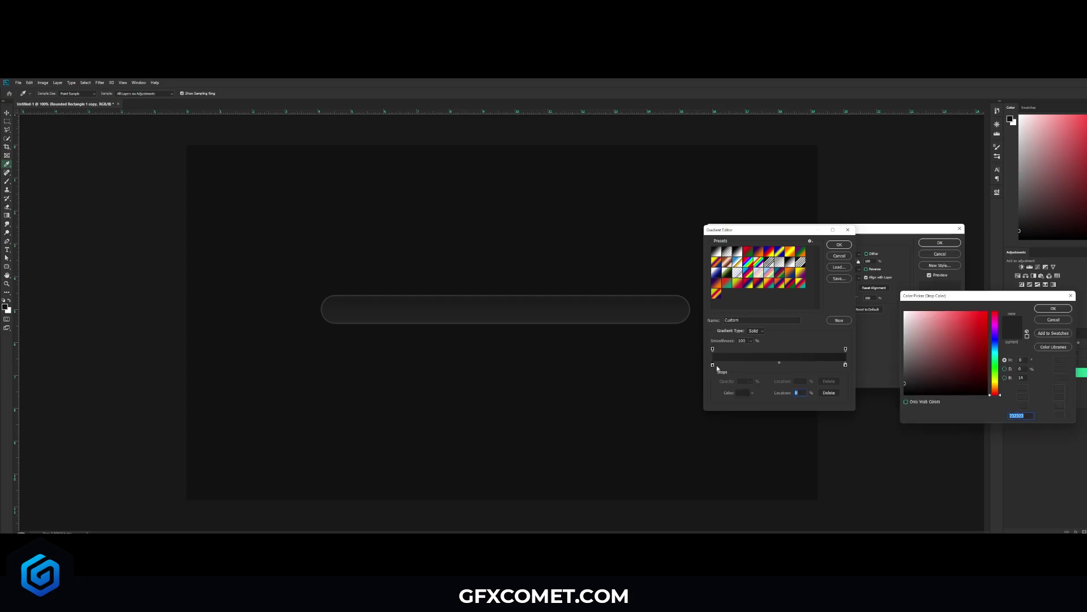
click(995, 348)
click(975, 339)
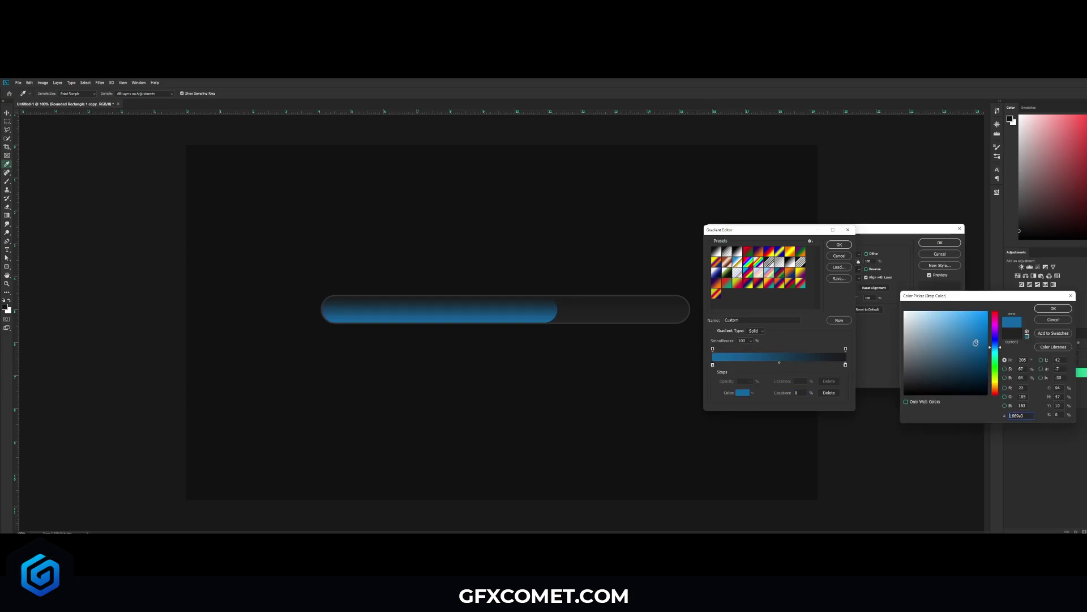
drag(976, 338, 971, 324)
click(1053, 308)
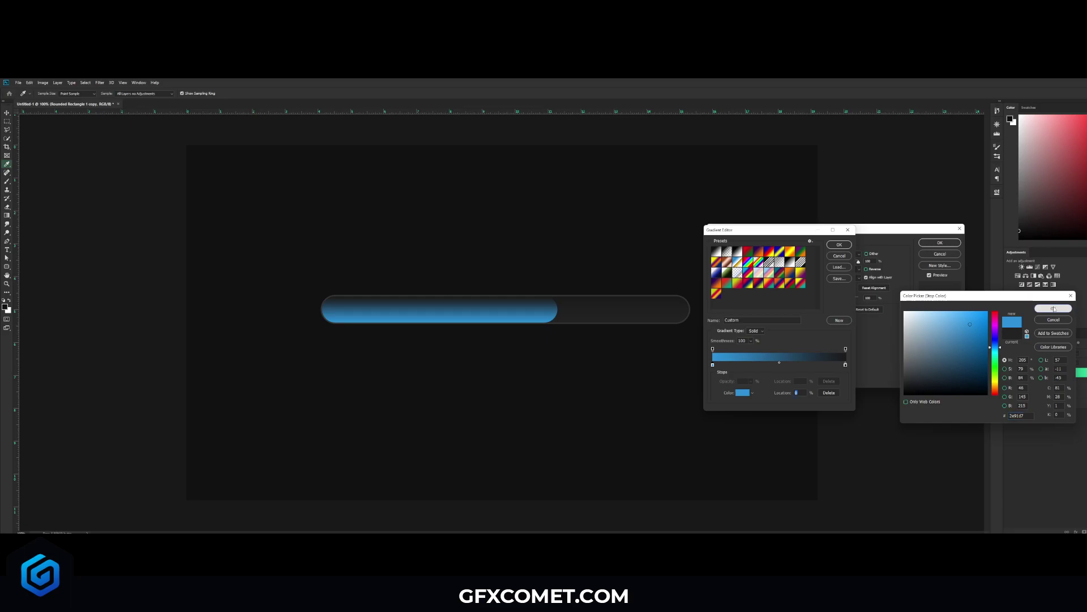
click(1054, 308)
Set the end colour stop of the copy's gradient to a light sky blue and accept the gradient.
double_click(846, 365)
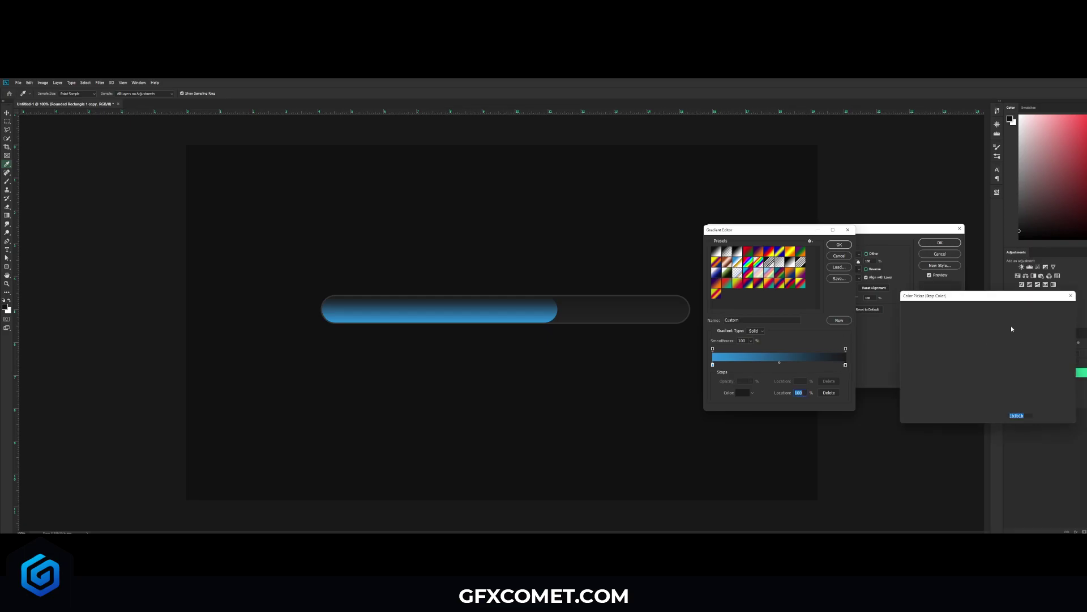
text(48c9ff)
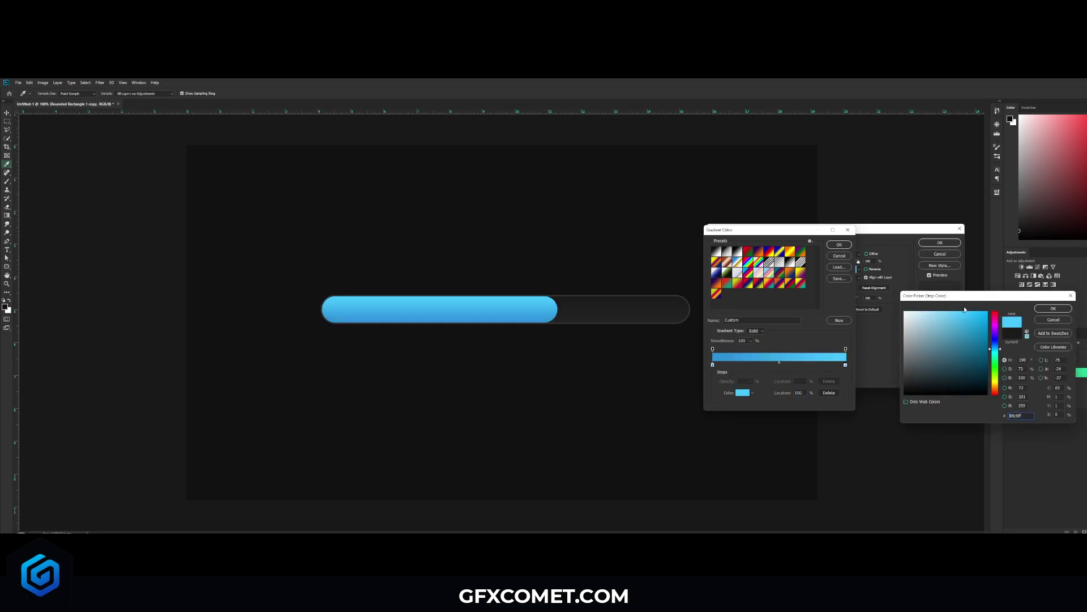
drag(964, 312, 964, 313)
click(1053, 308)
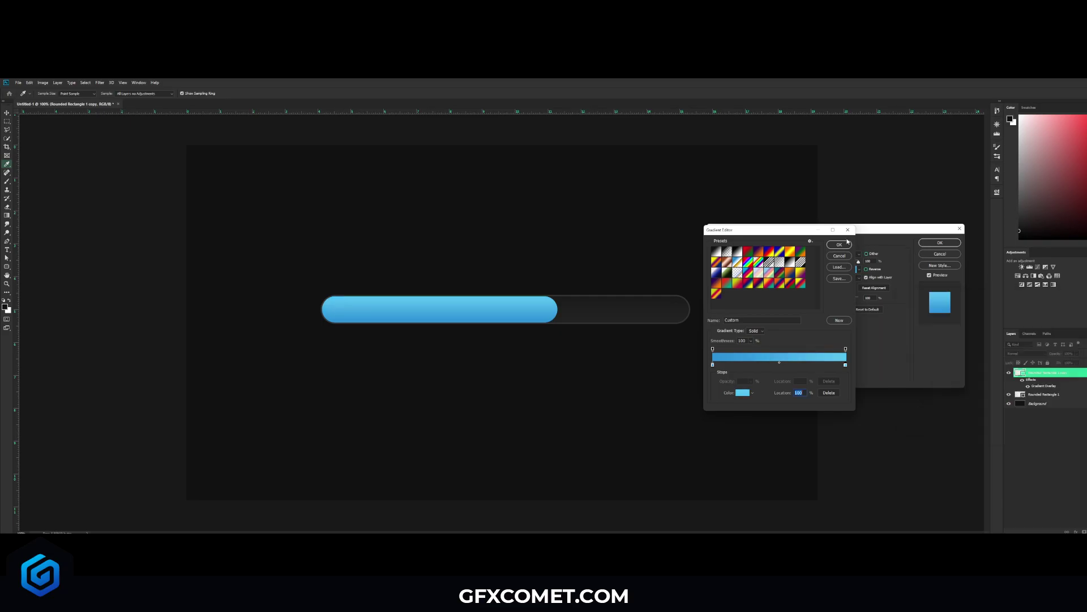
click(848, 246)
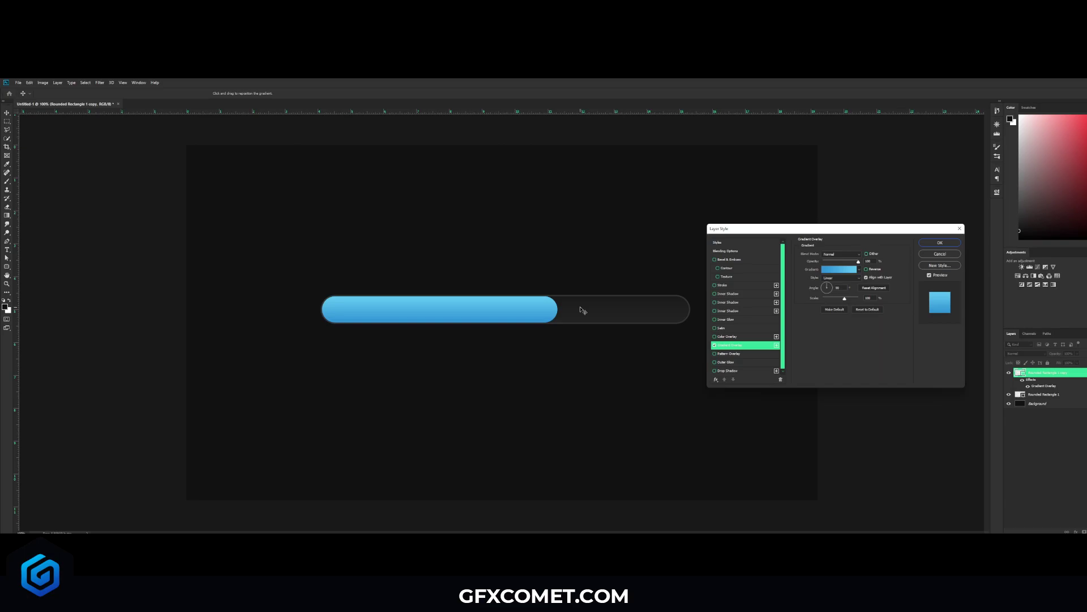
Add an Inner Shadow to the blue fill at full opacity with its colour set to #ffffff.
click(728, 293)
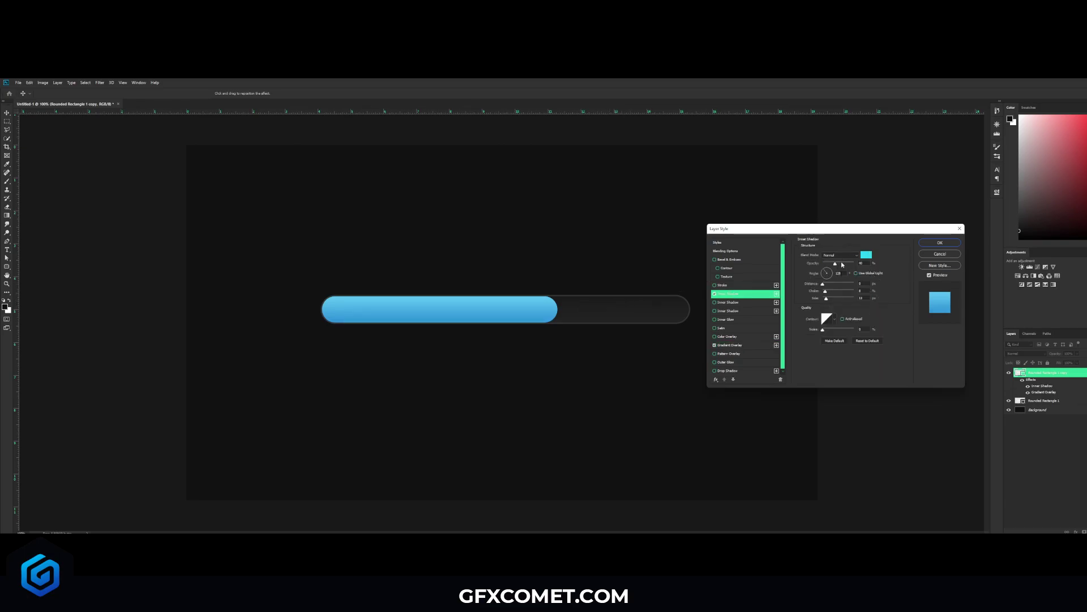
drag(843, 263, 854, 263)
click(866, 254)
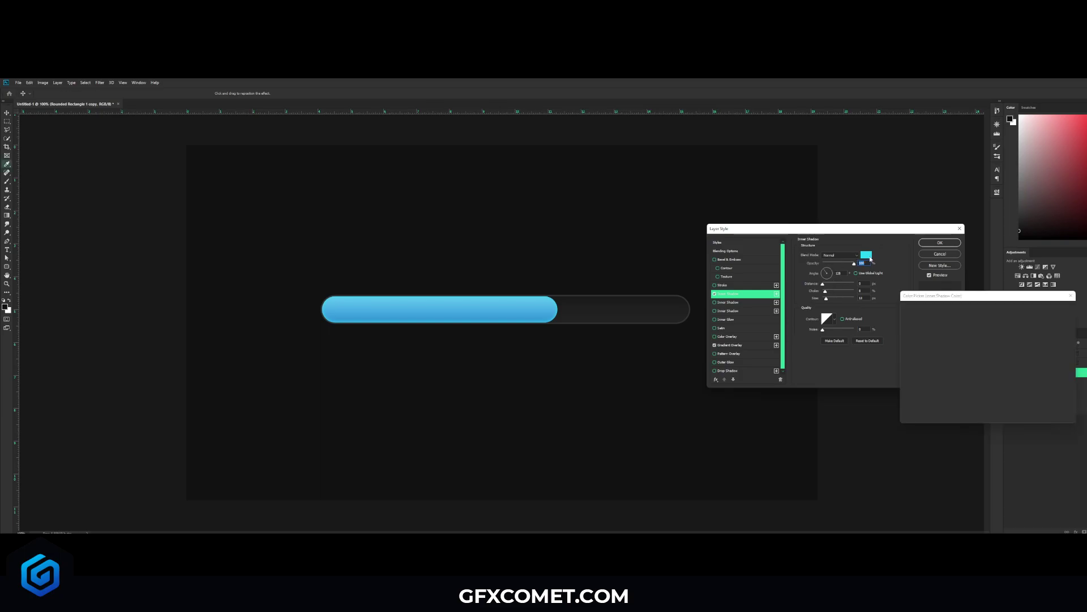
text(ffffff)
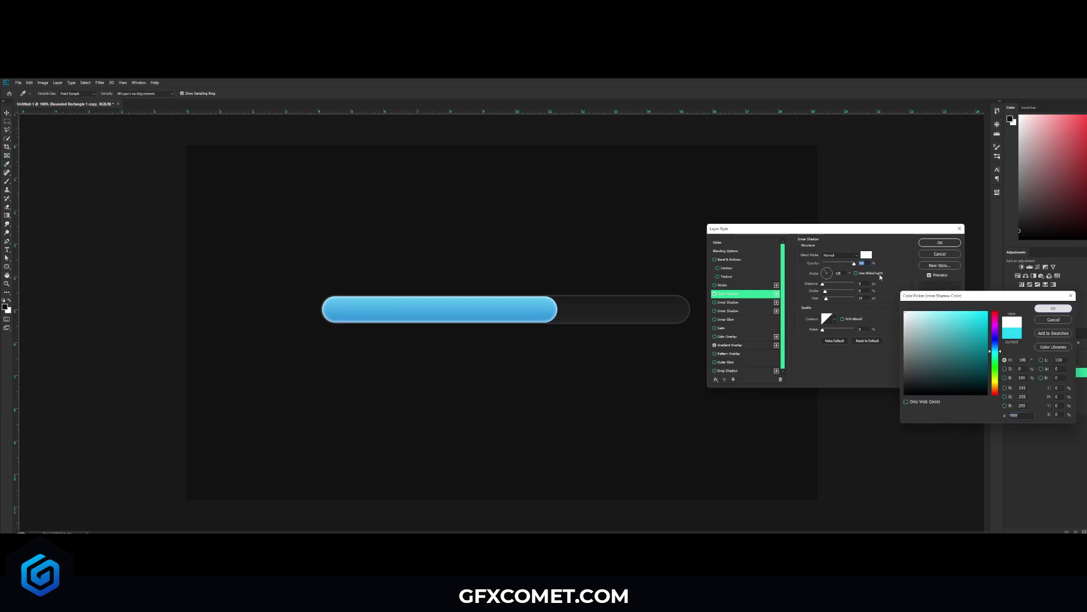
click(1053, 309)
Set the inner shadow's blend mode to Overlay, increase its size slightly and lower its opacity to roughly 40%.
click(840, 255)
click(841, 341)
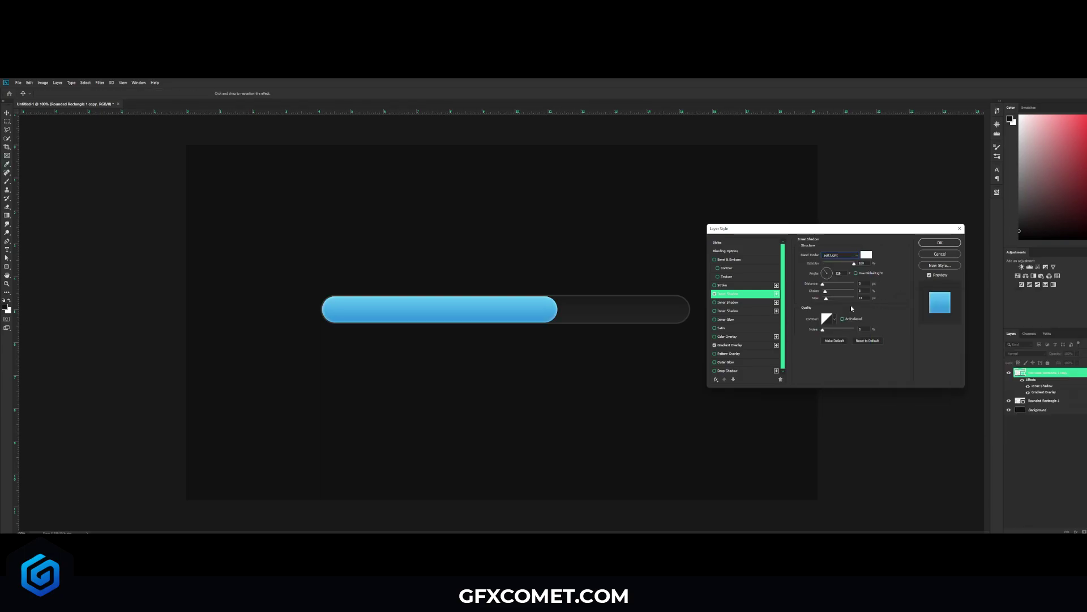
click(840, 255)
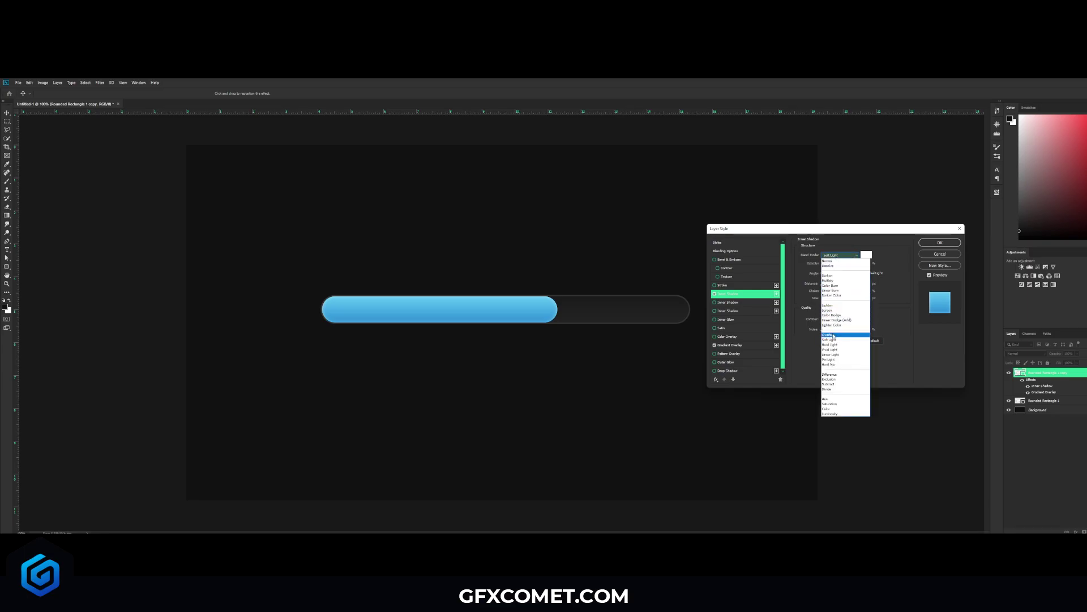
click(838, 333)
drag(826, 299, 828, 301)
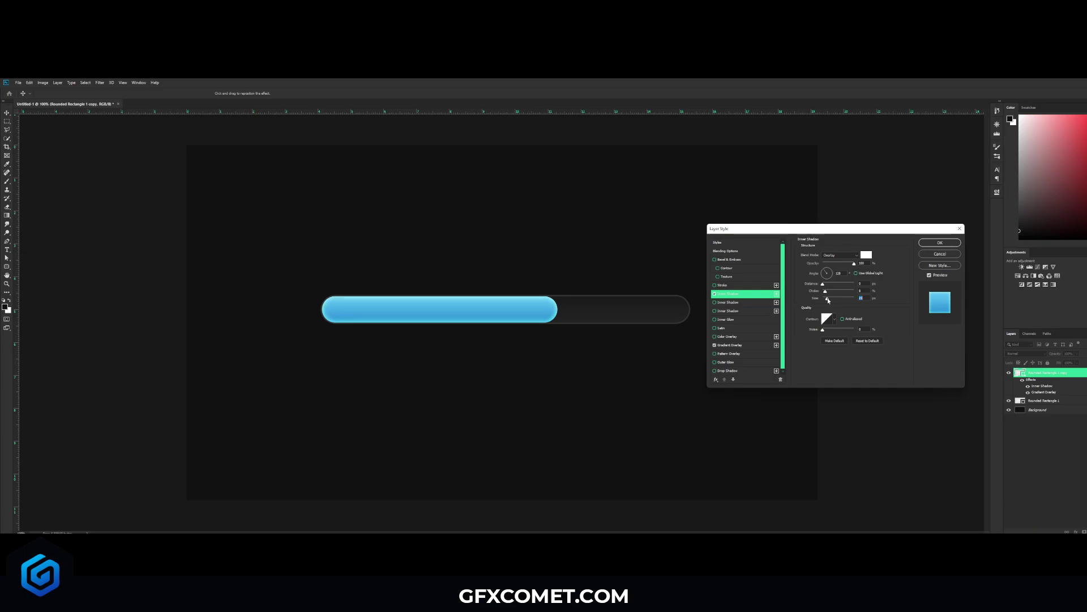
drag(854, 264, 837, 267)
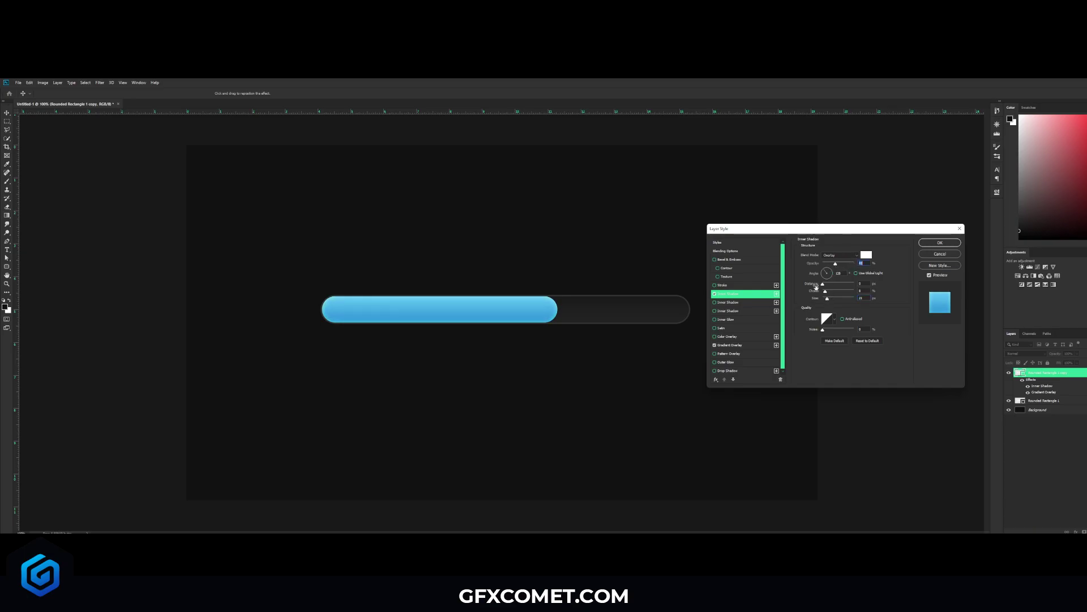
Add a white Overlay Satin effect to the blue fill and reduce its distance and size for a soft glossy band.
click(724, 329)
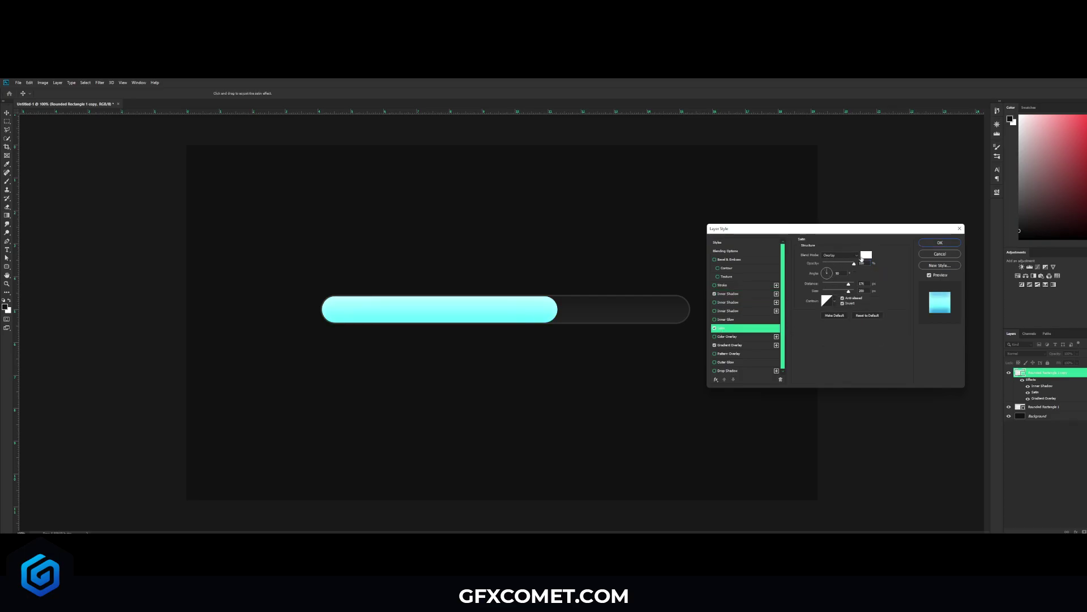
drag(849, 284, 828, 292)
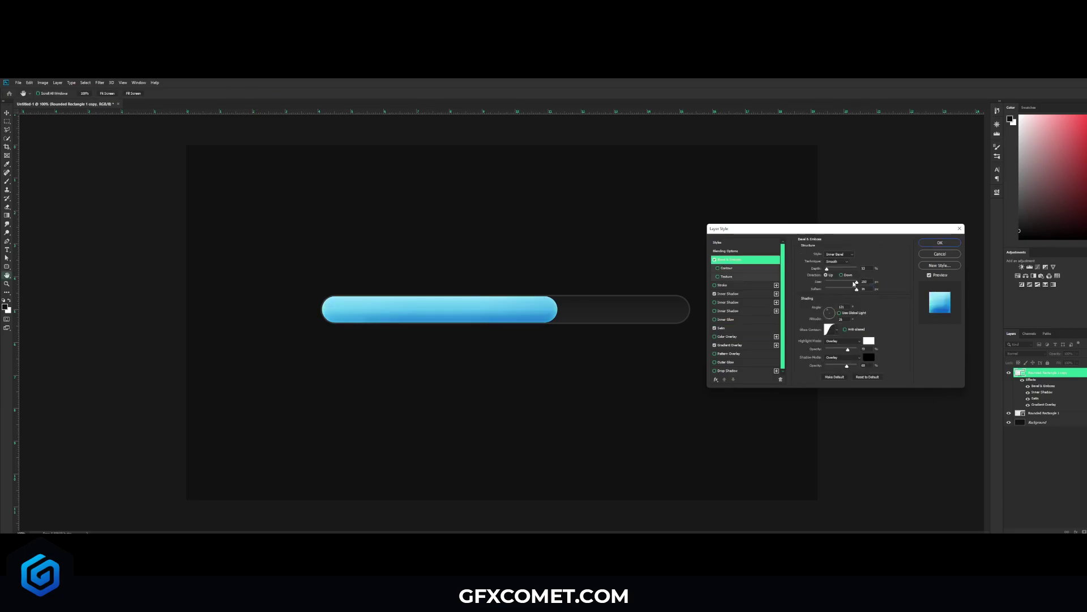
drag(834, 282, 828, 283)
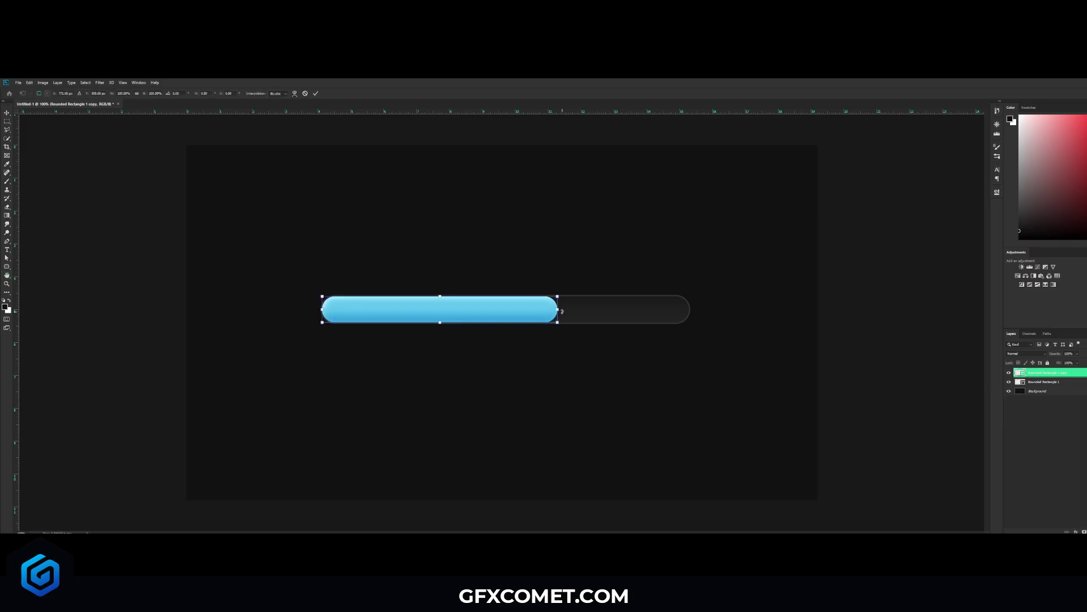
Stretch the blue fill to the full width of the dark bar and hide the Background layer.
drag(559, 310, 690, 312)
key(Return)
click(1008, 390)
Add a black Drop Shadow to the dark base bar, forming a thin hard edge just beneath it.
click(1048, 381)
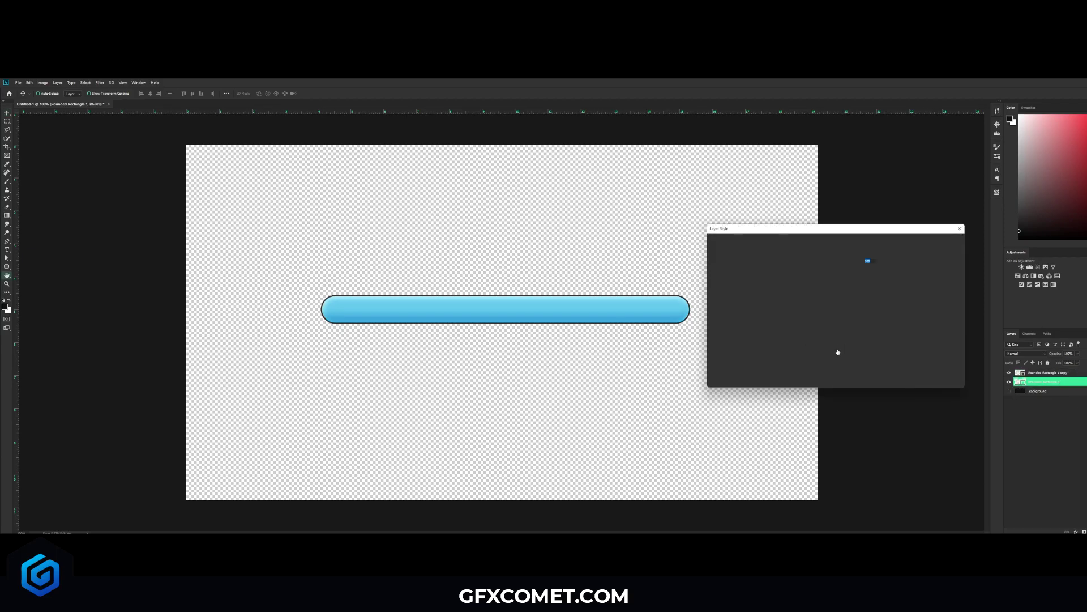
click(733, 370)
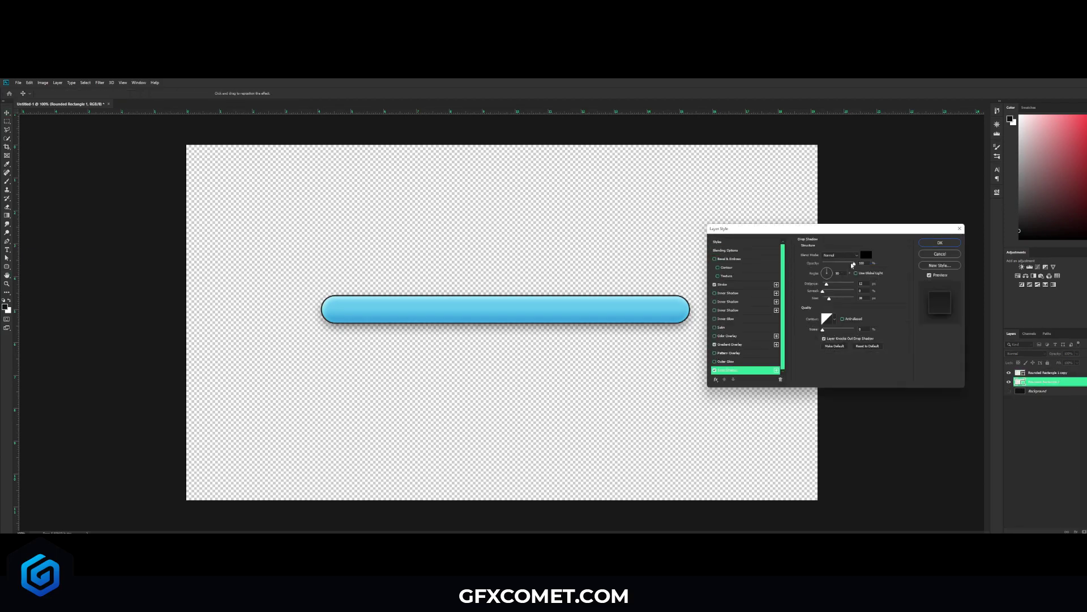
mouse_move(825, 285)
mouse_down()
mouse_move(867, 294)
mouse_move(823, 298)
mouse_move(825, 283)
mouse_move(825, 301)
mouse_move(825, 284)
mouse_up()
key(Return)
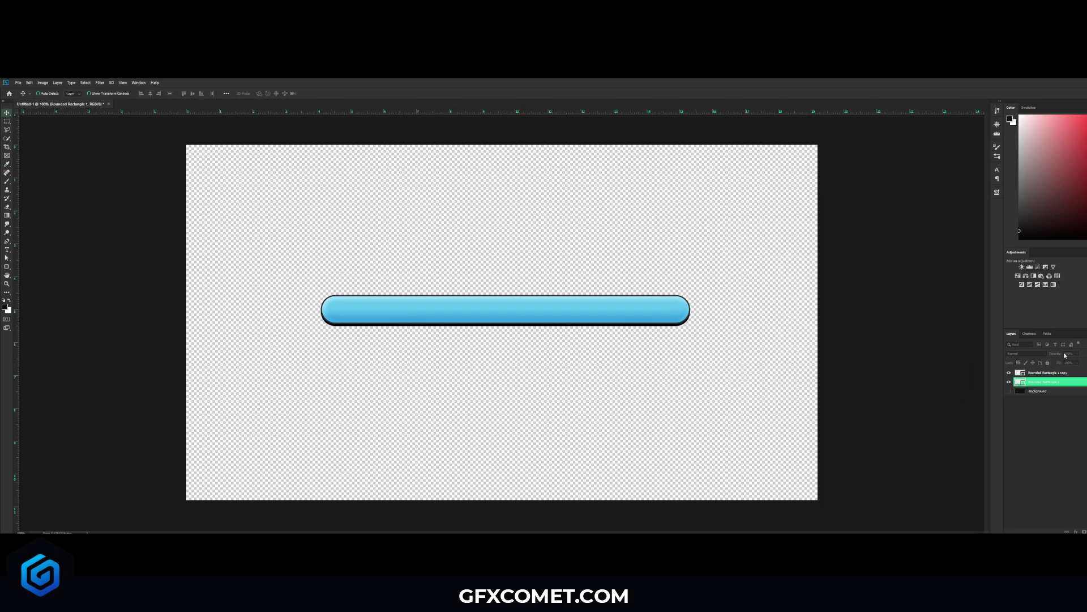
Group the two bar layers and convert a duplicate of the group to a smart object.
shift+click(1058, 374)
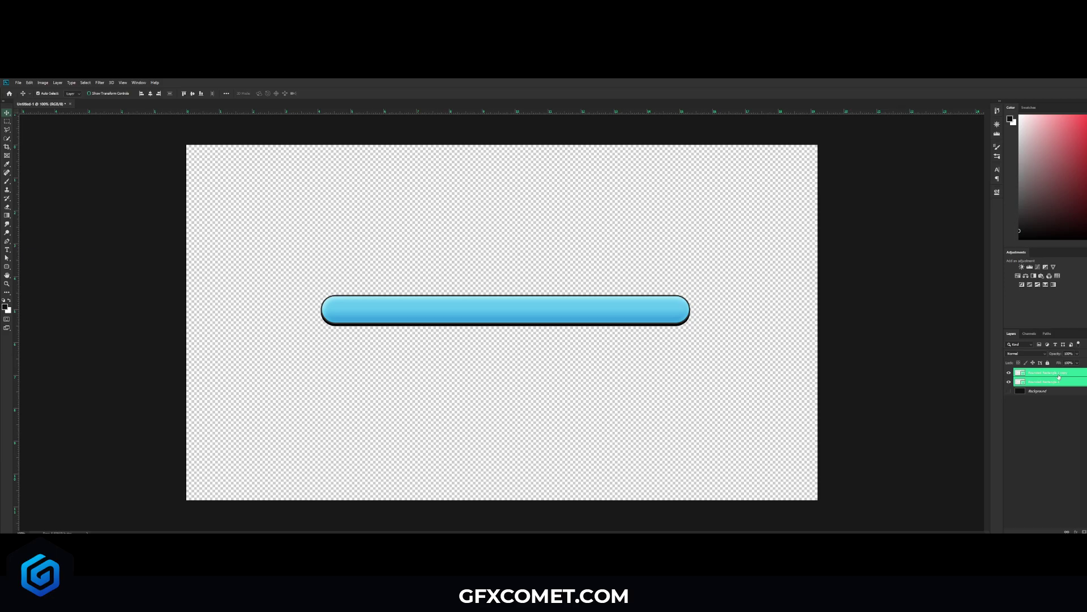
key(ctrl+g)
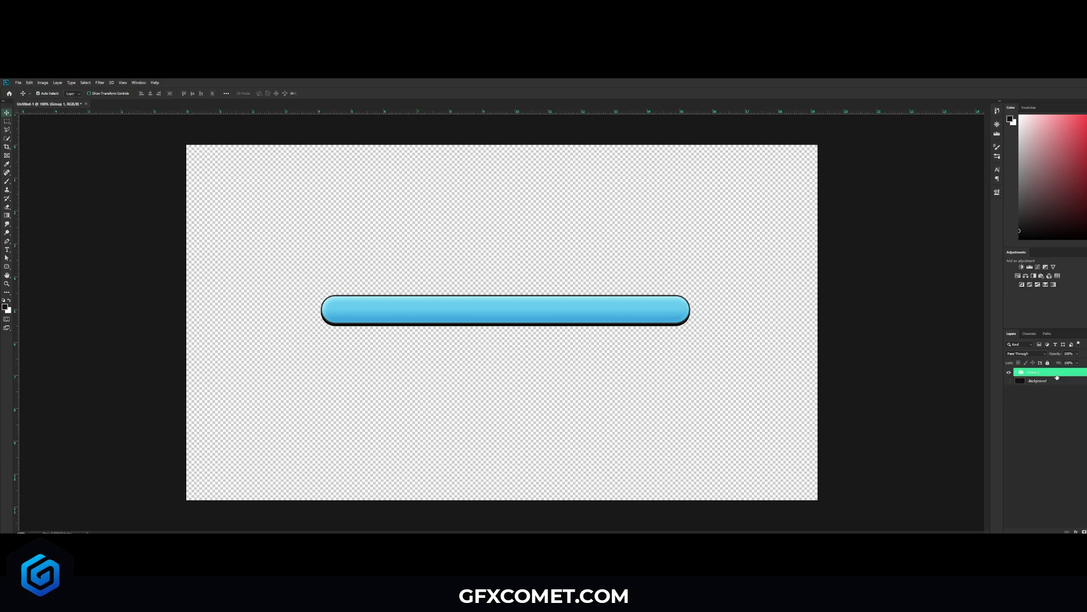
key(ctrl+j)
right_click(1052, 374)
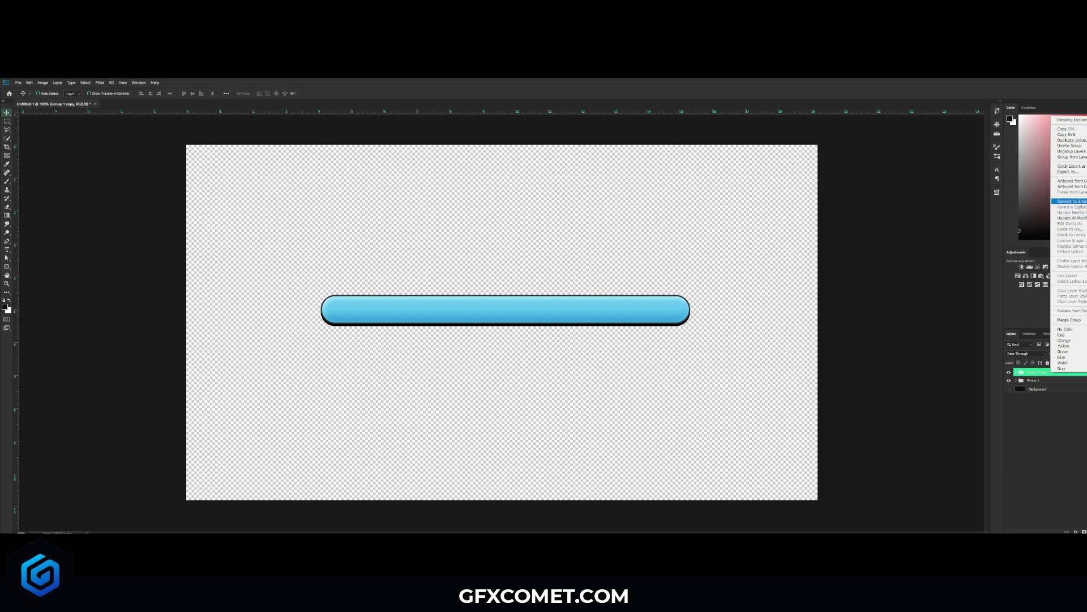
click(1070, 201)
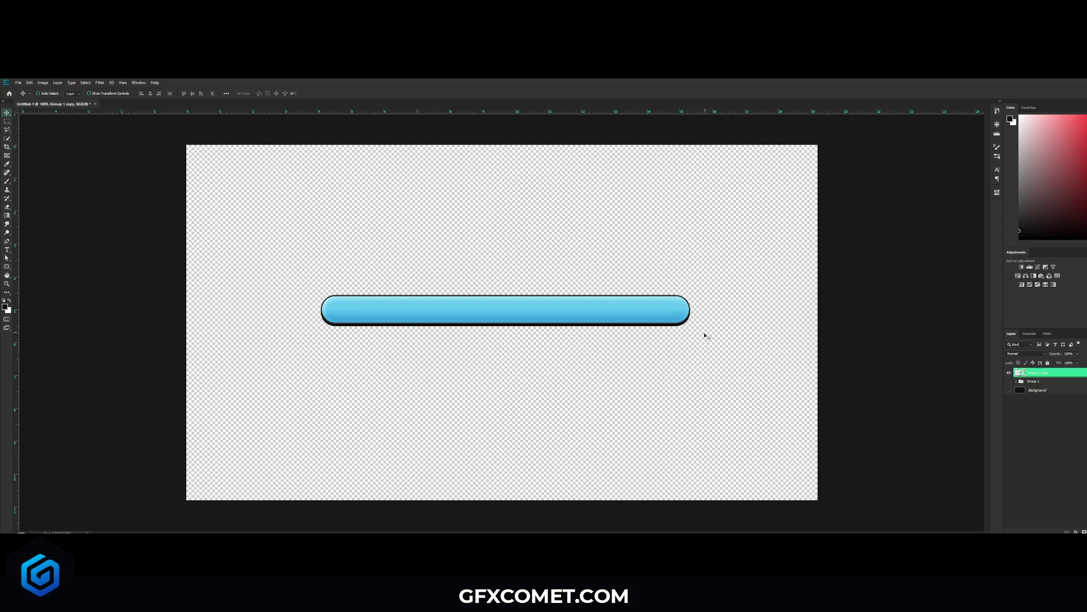
Move the smart-object bar up, place a duplicate below it and shift the duplicate's hue to red with Hue/Saturation.
drag(674, 324, 665, 259)
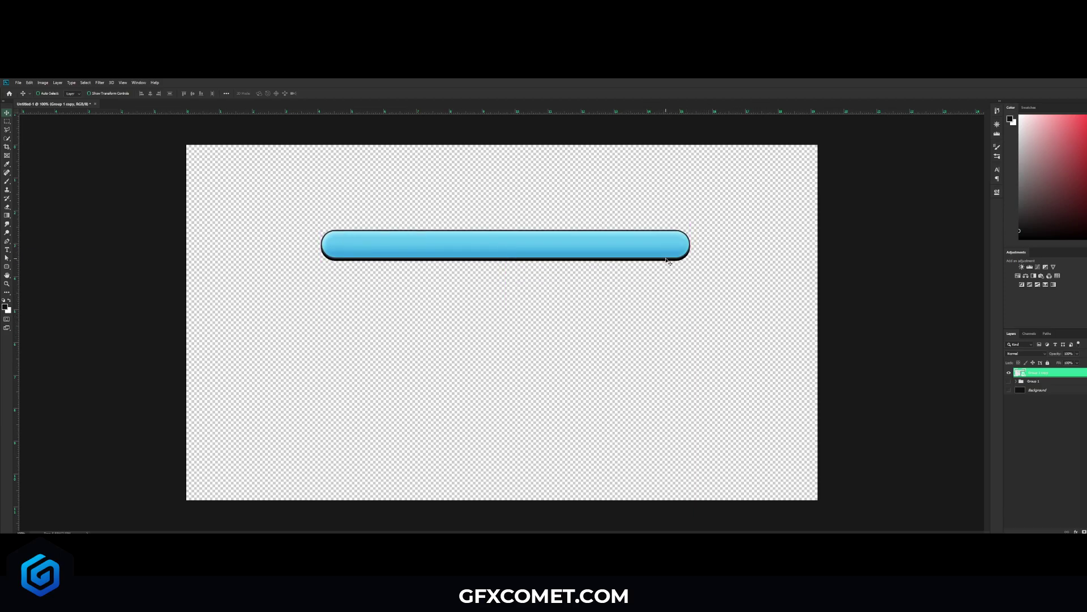
drag(663, 252, 661, 300)
key(ctrl+u)
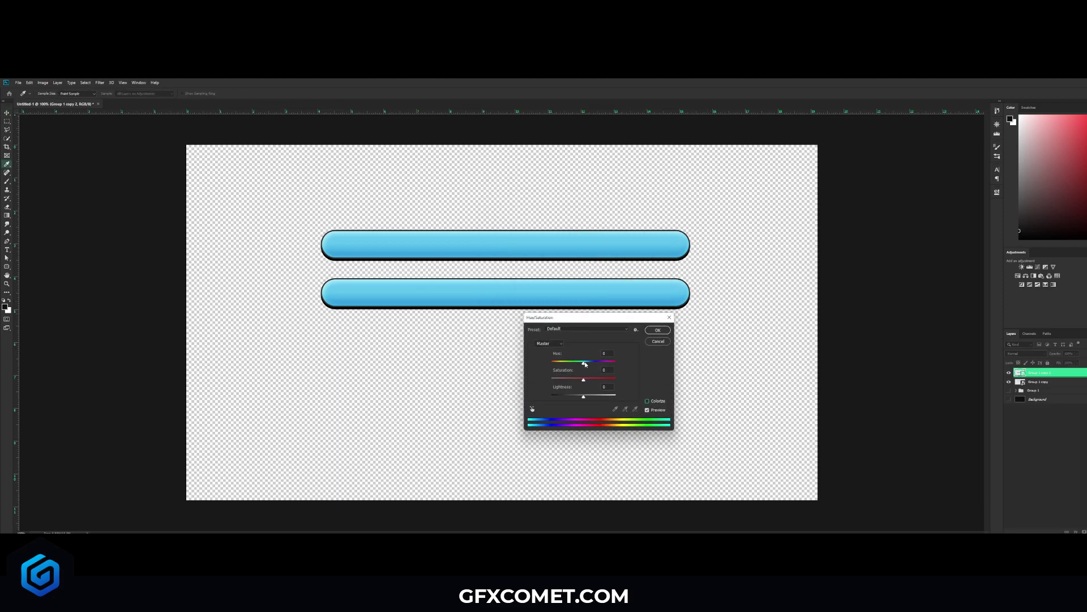
drag(585, 364, 613, 363)
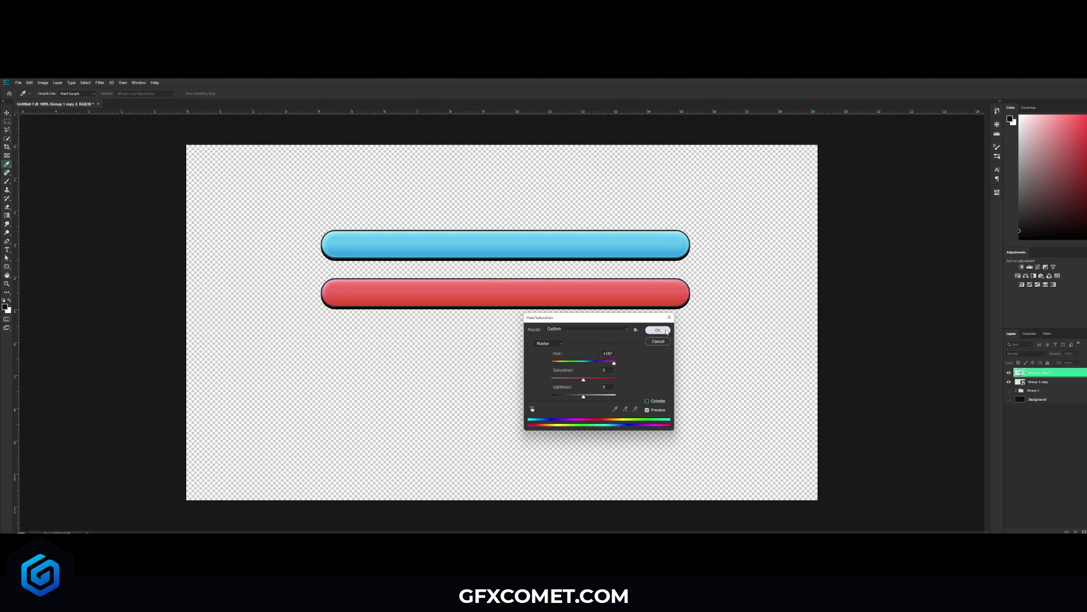
click(666, 331)
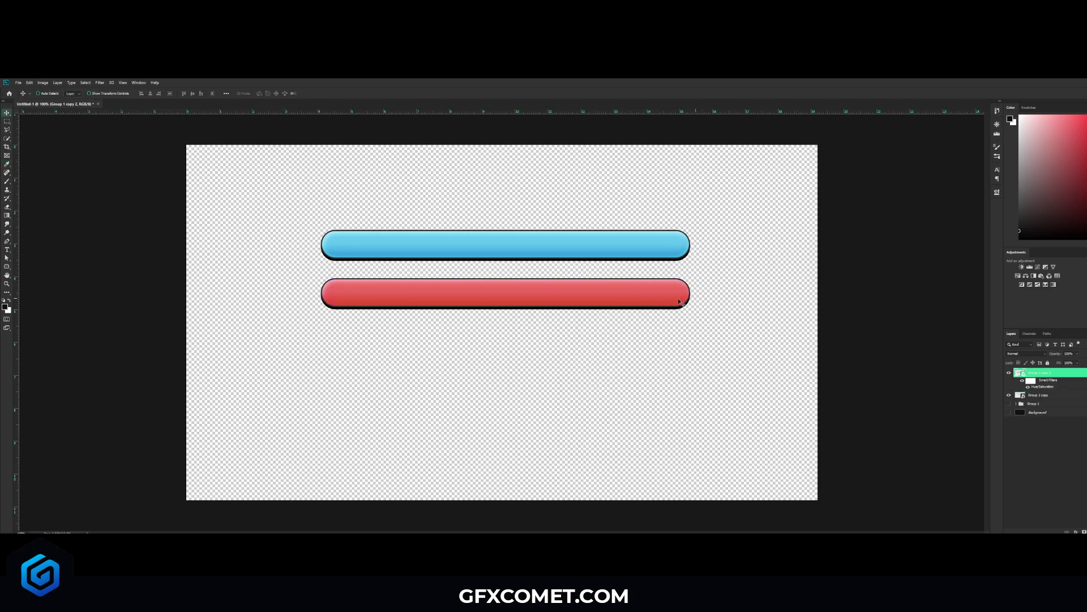
click(1085, 372)
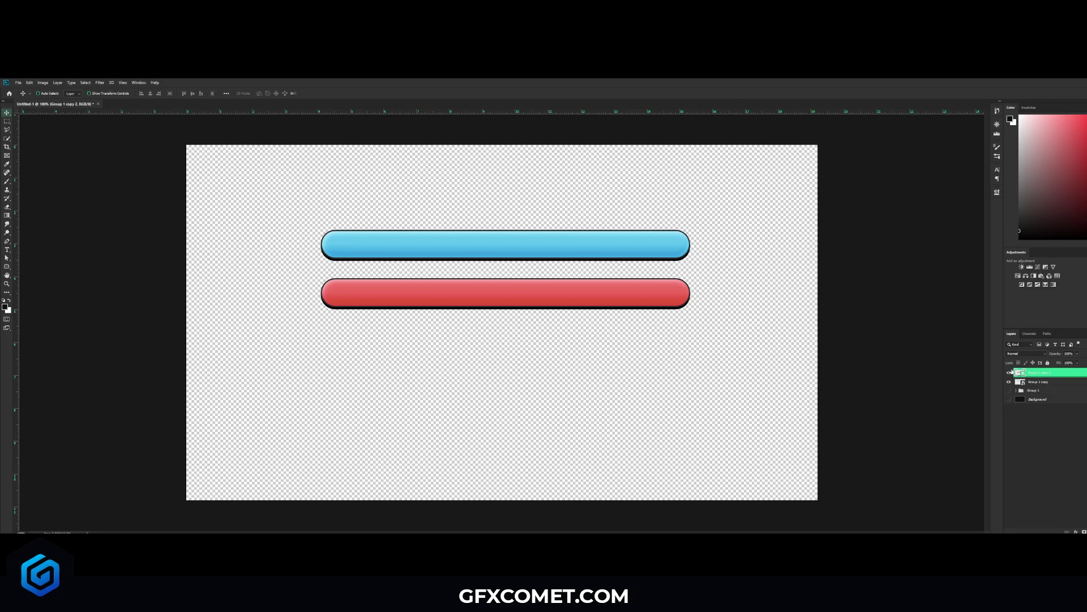
Hide both smart-object bars, show the original bar group and duplicate it, leaving only the duplicate visible.
click(1009, 372)
click(1008, 381)
click(1009, 390)
click(1017, 390)
click(1008, 400)
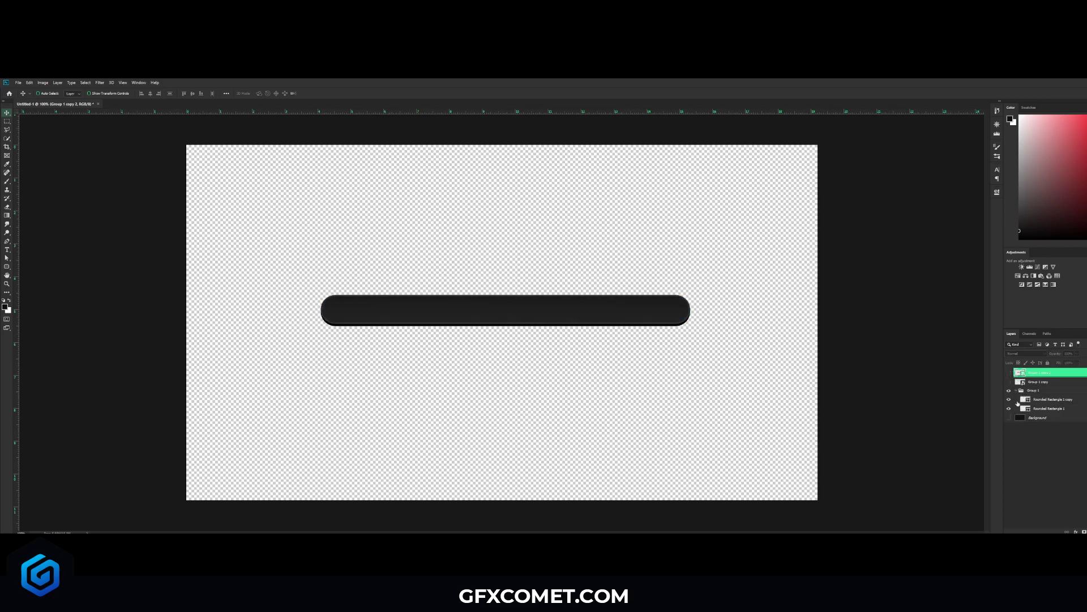
click(1009, 399)
click(1020, 399)
click(1017, 390)
key(ctrl+j)
click(1009, 399)
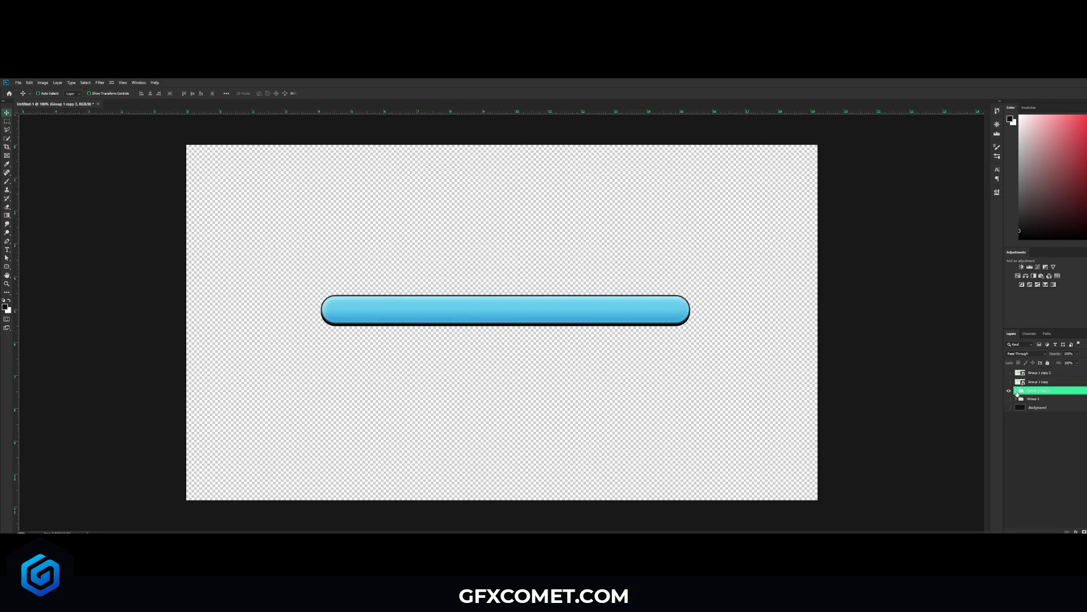
Shorten the blue fill inside the duplicated group from its right end to nearly three quarters of the bar's width.
click(1015, 390)
click(1010, 399)
click(1009, 399)
click(1043, 400)
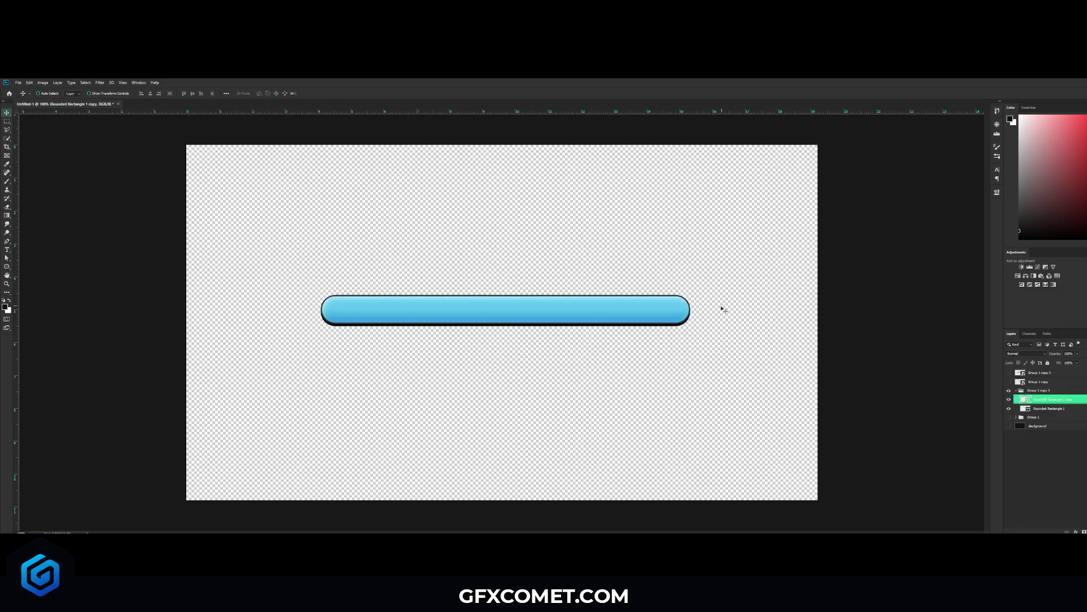
right_click(1056, 392)
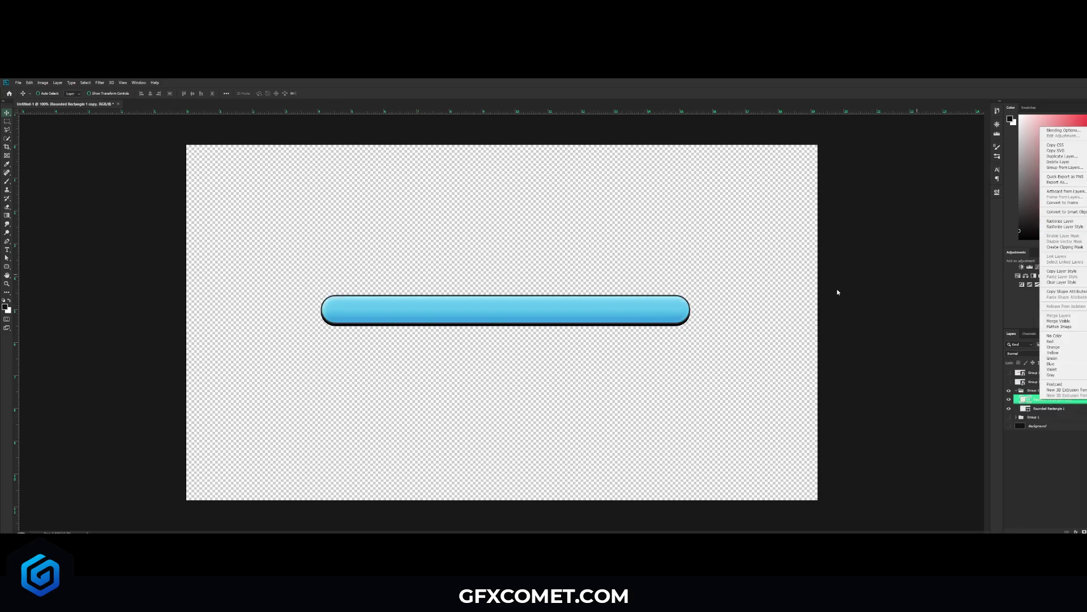
click(622, 332)
key(ctrl+t)
drag(690, 310, 586, 310)
key(Return)
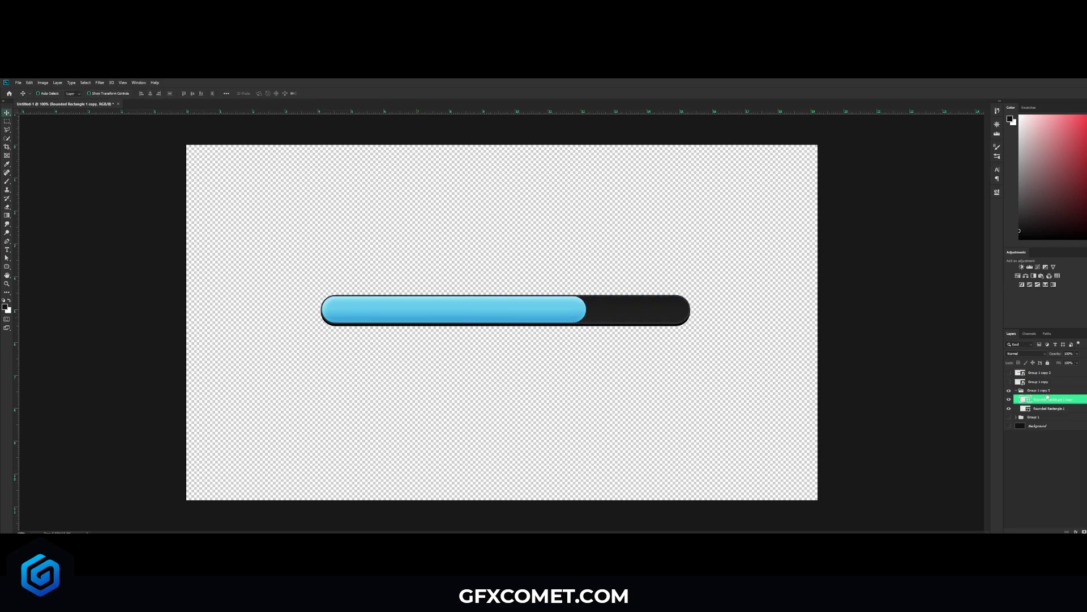
Convert the shortened fill to a smart object and shift its hue from blue to red with Hue/Saturation.
right_click(1041, 399)
click(1054, 212)
key(ctrl+u)
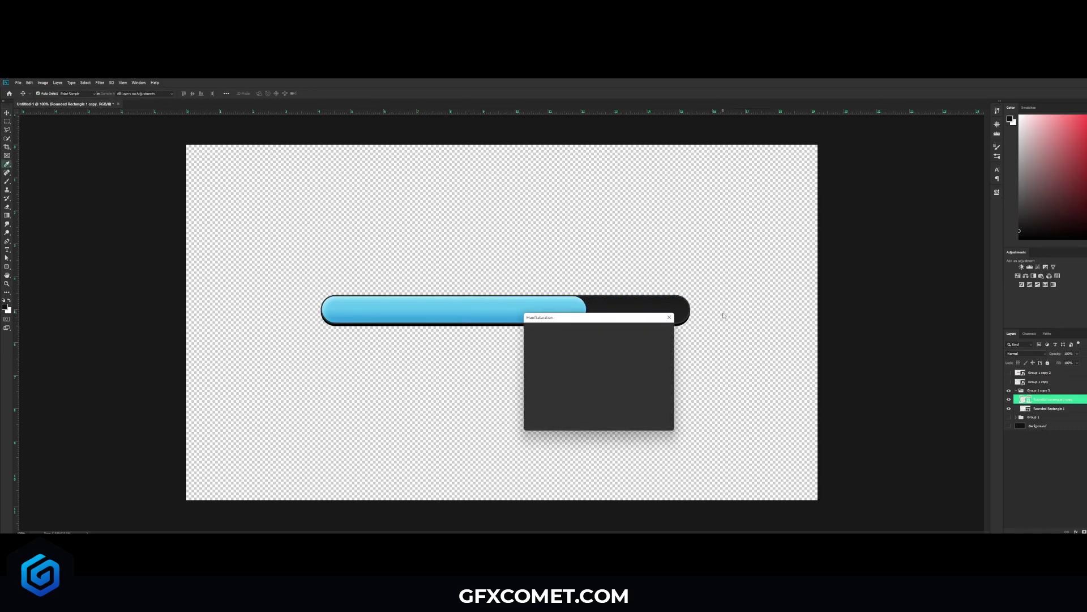
drag(589, 391, 621, 395)
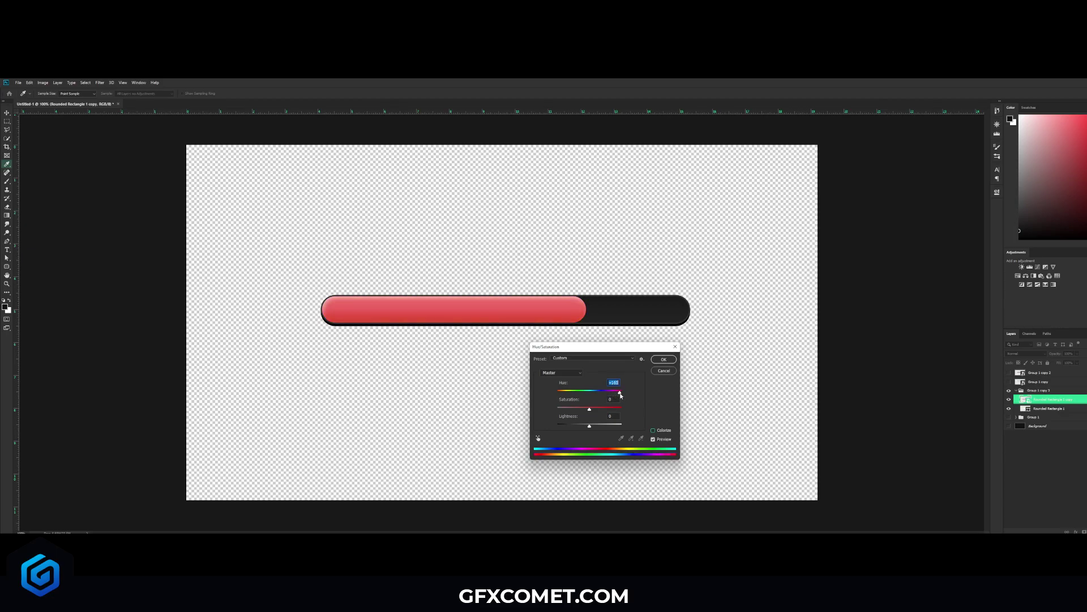
click(664, 359)
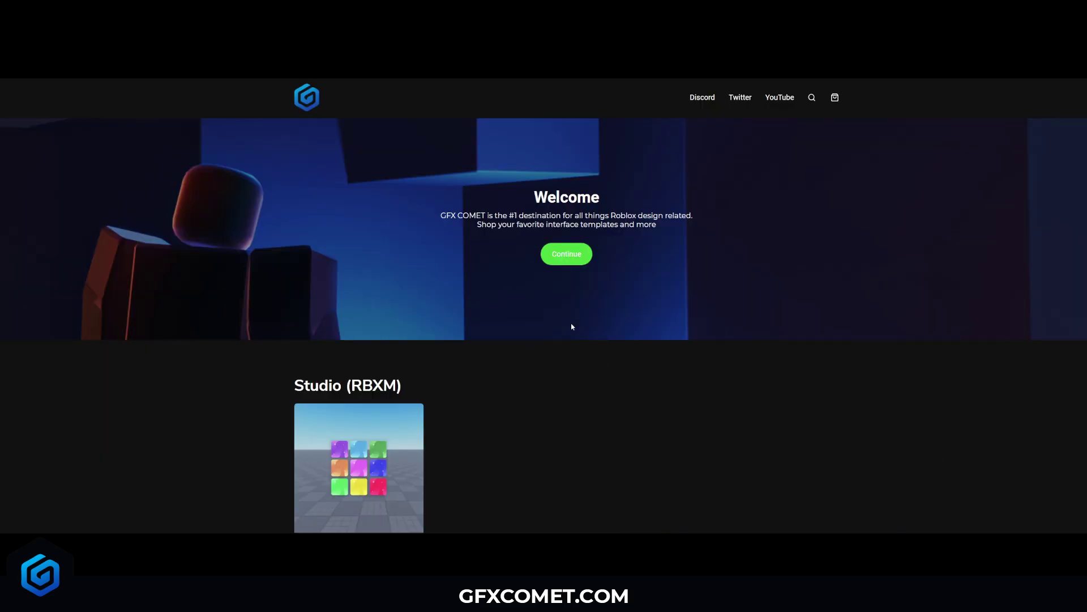
Switch to the GFX Comet store website and look through its Free and User Interface product listings.
scroll(571, 326, down, 8)
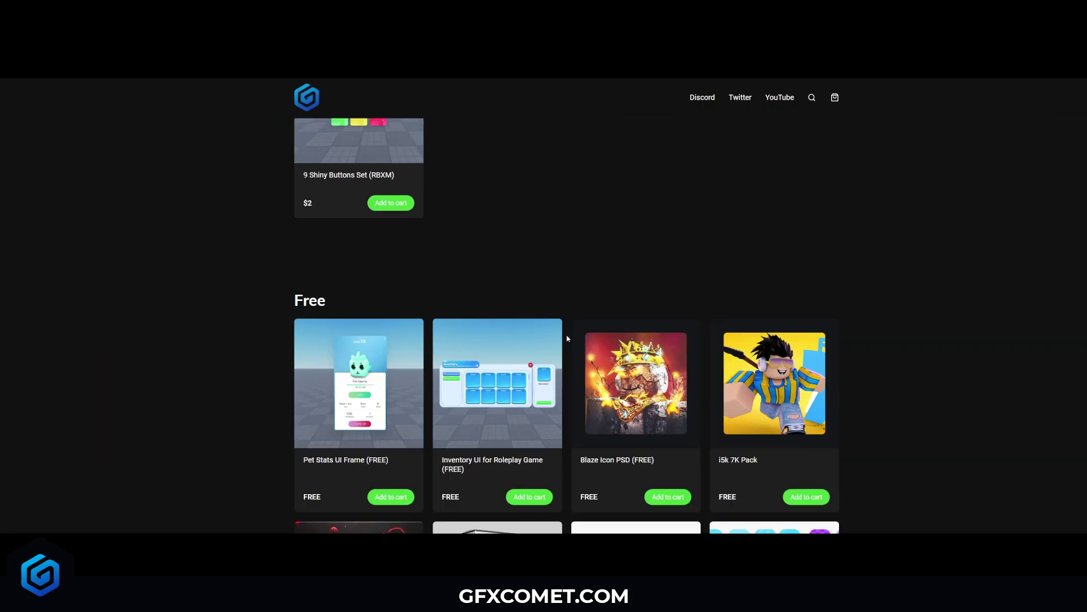
scroll(318, 294, down, 5)
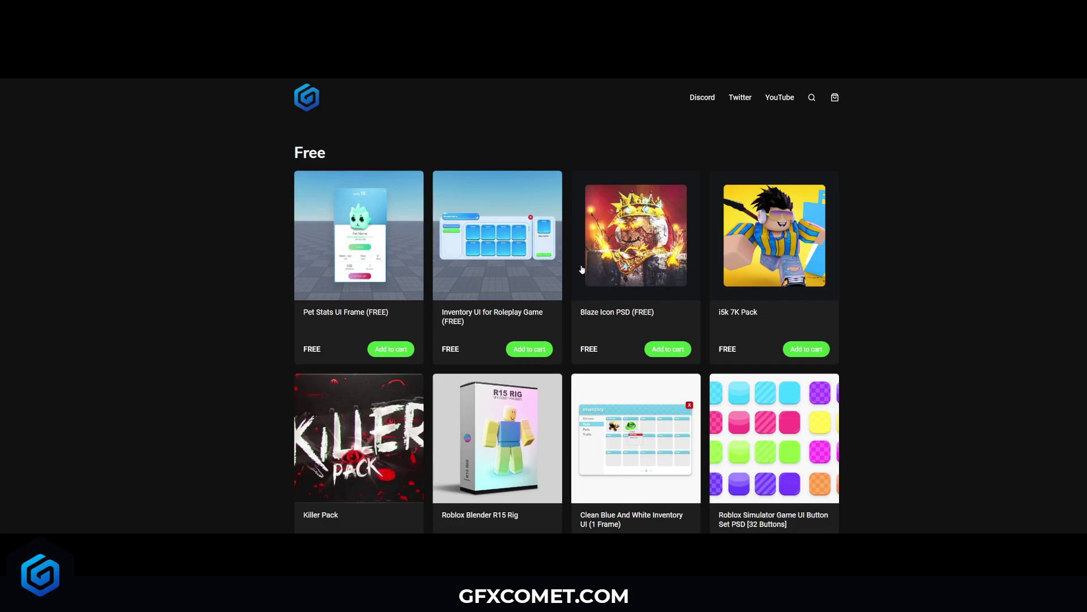
scroll(543, 362, up, 3)
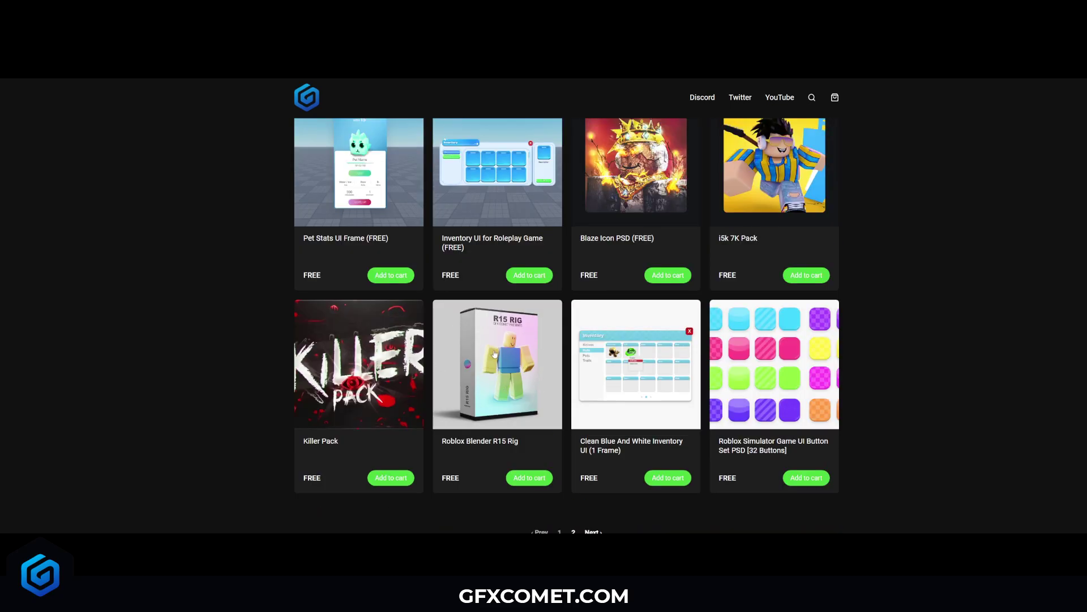
scroll(493, 363, down, 8)
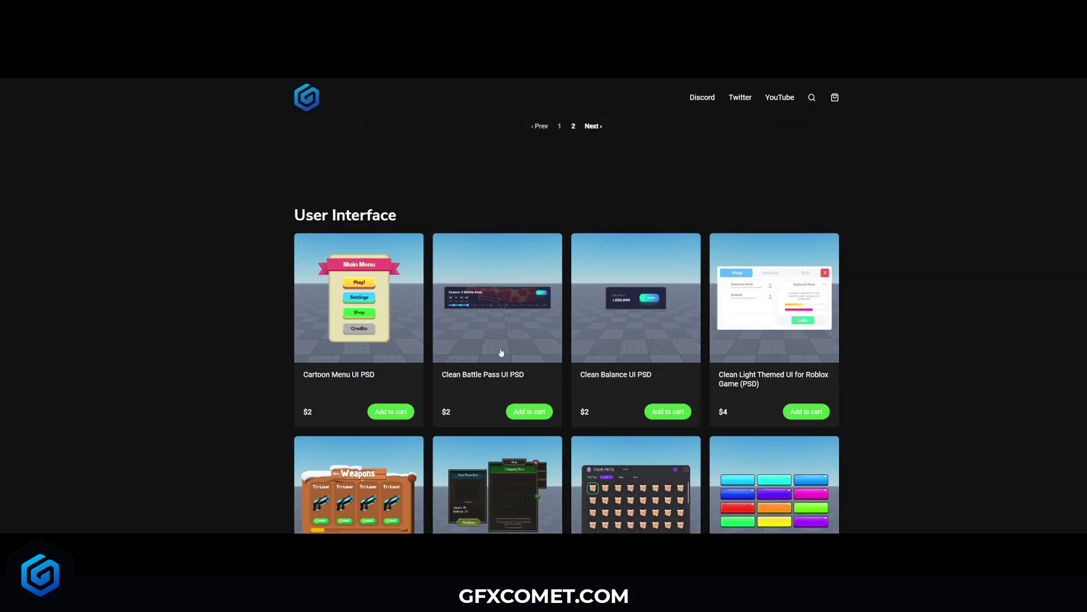
scroll(396, 363, down, 3)
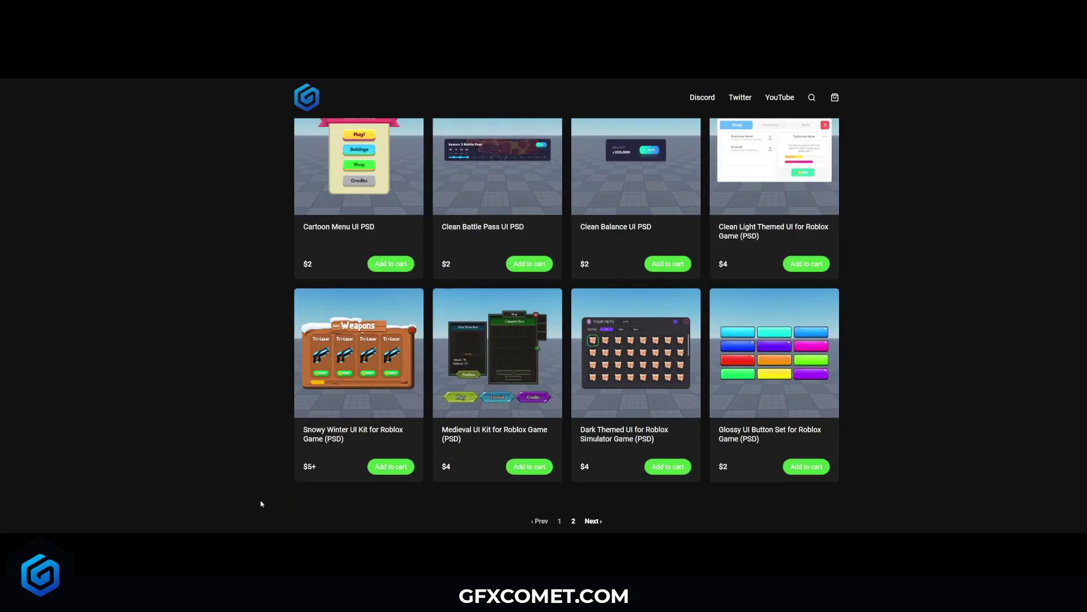
scroll(231, 529, up, 15)
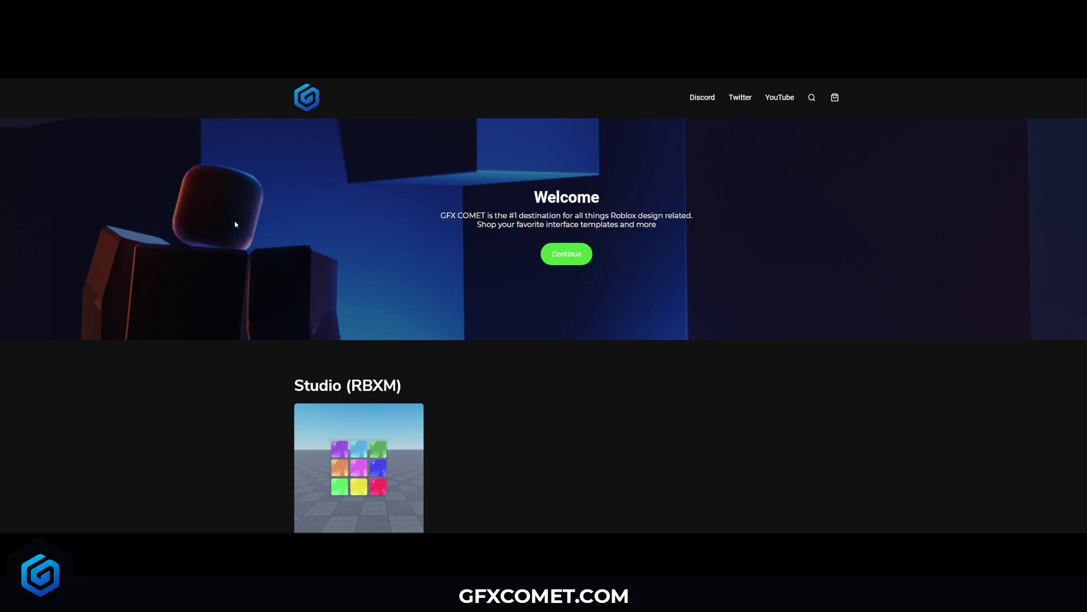